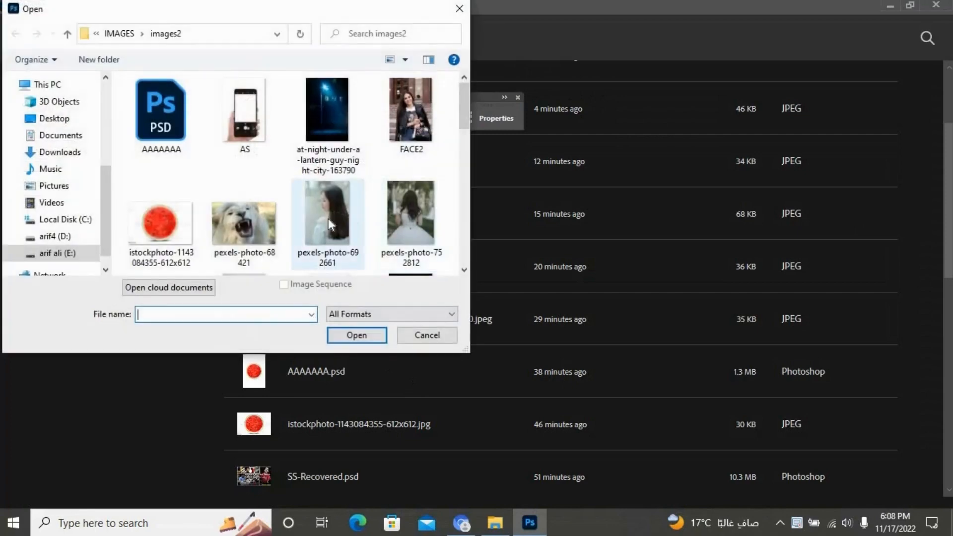
Open the photo pexels-photo-692661 from the images2 folder and fit the whole portrait in view
left_click(329, 218)
key("Return")
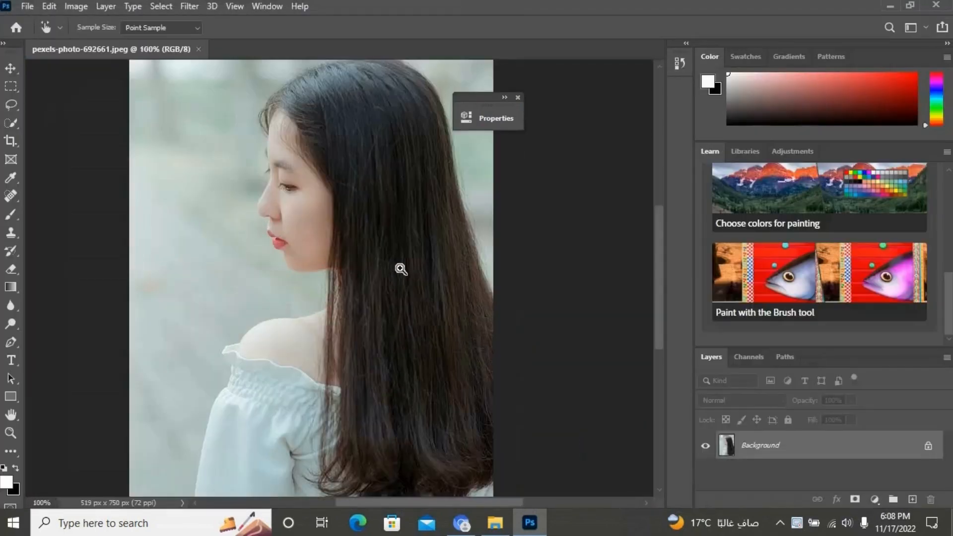
left_click(399, 270)
left_click(401, 269, "alt")
left_click(401, 269, "alt")
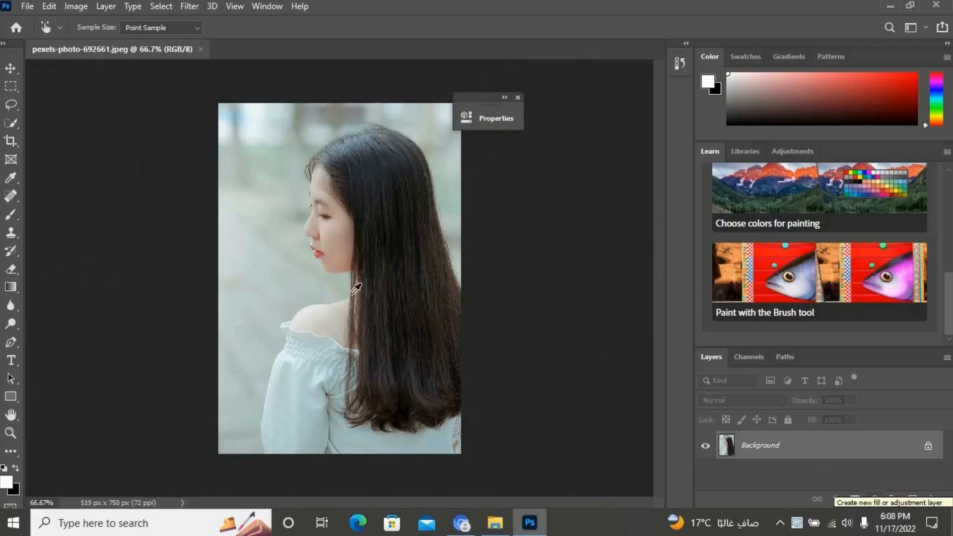
Select all of the woman's long hair in Select and Mask, using the Quick Selection brush at size 13
left_click(11, 105)
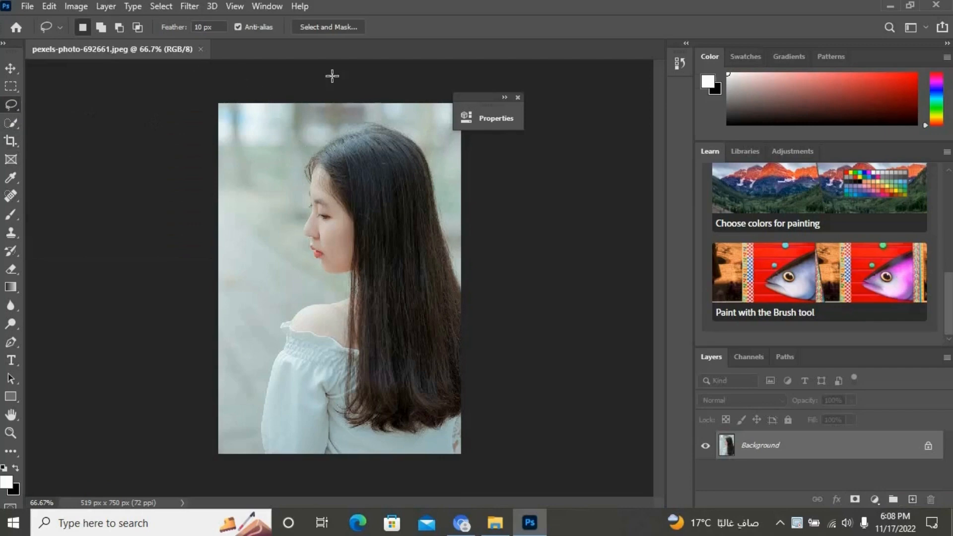
left_click(321, 29)
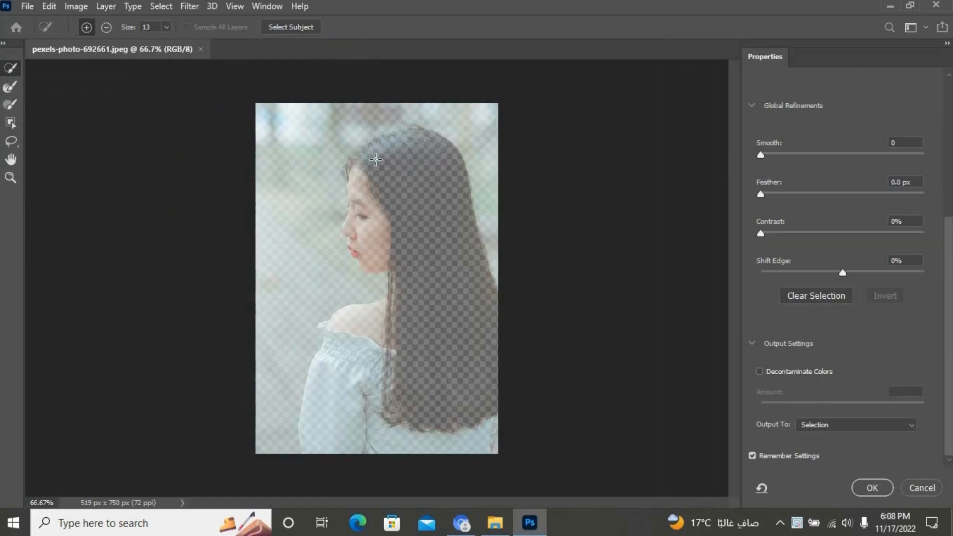
mouse_move(381, 159)
left_mouse_down()
mouse_move(415, 180)
mouse_move(409, 168)
mouse_move(431, 173)
mouse_move(444, 221)
left_mouse_up()
mouse_move(379, 165)
left_mouse_down()
mouse_move(410, 209)
mouse_move(372, 165)
left_mouse_up()
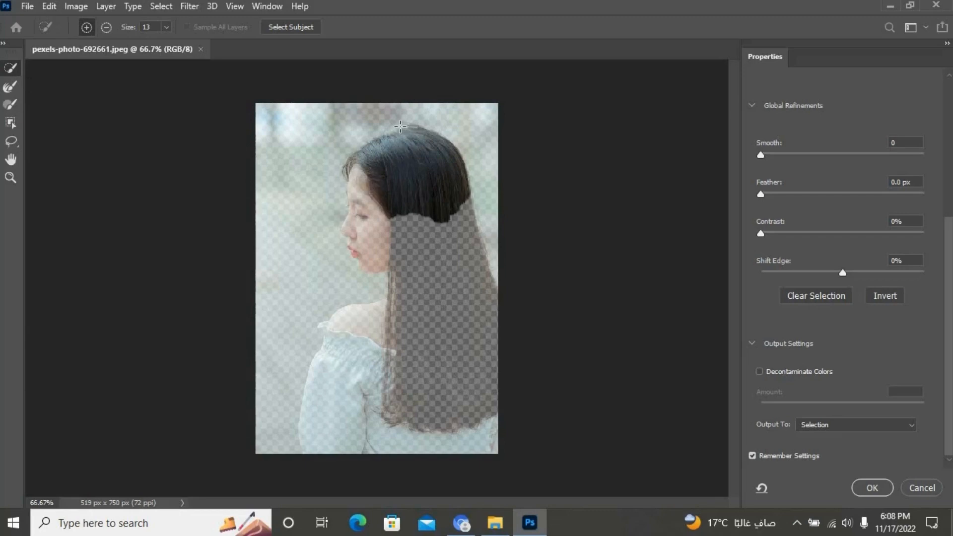
mouse_move(392, 133)
left_mouse_down()
mouse_move(430, 180)
mouse_move(463, 258)
mouse_move(483, 360)
mouse_move(459, 329)
left_mouse_up()
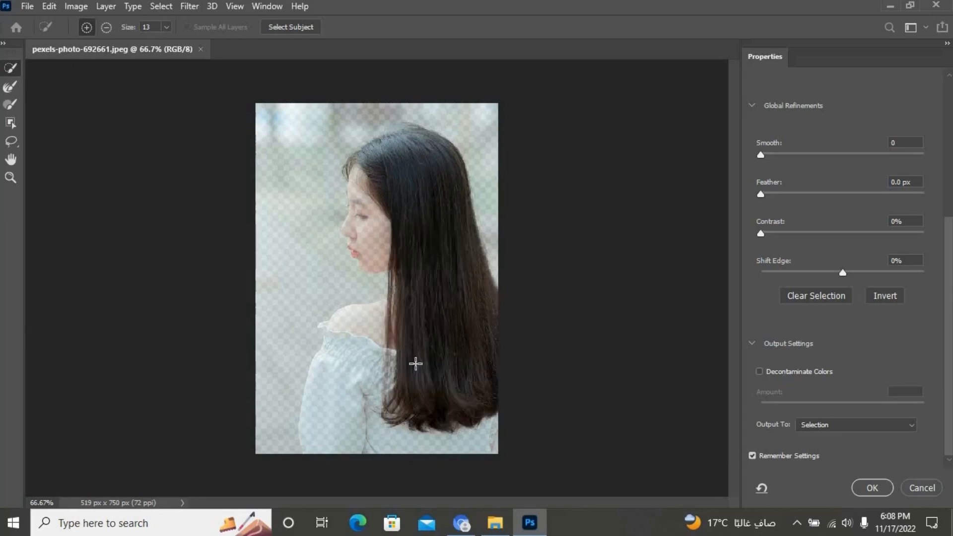
left_click_drag(388, 360, 388, 405)
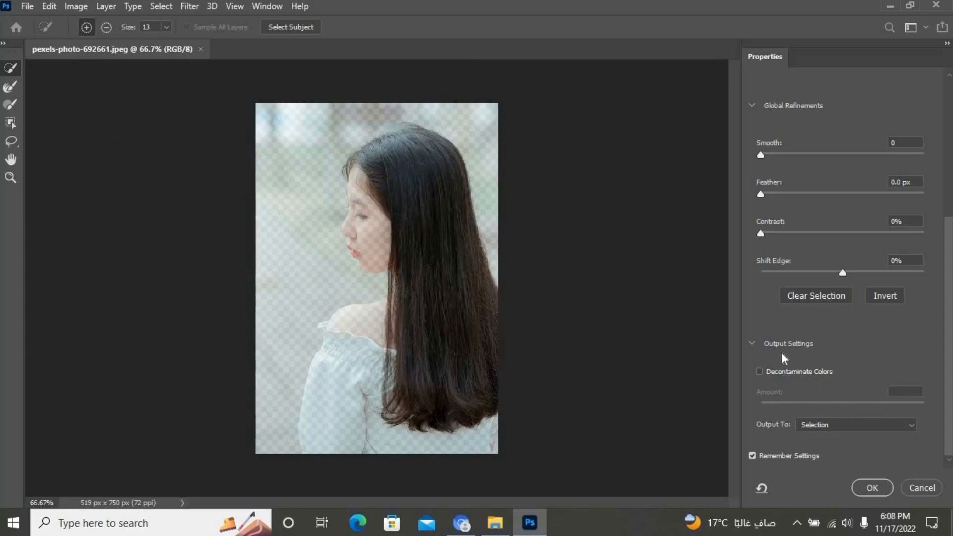
Set the Select and Mask output to Selection and apply it to the photo
left_click(754, 342)
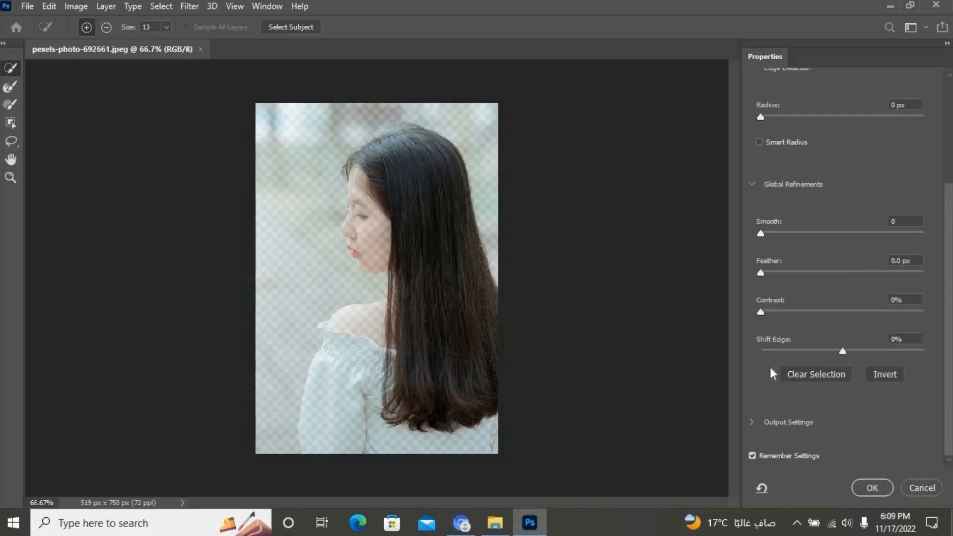
left_click(752, 421)
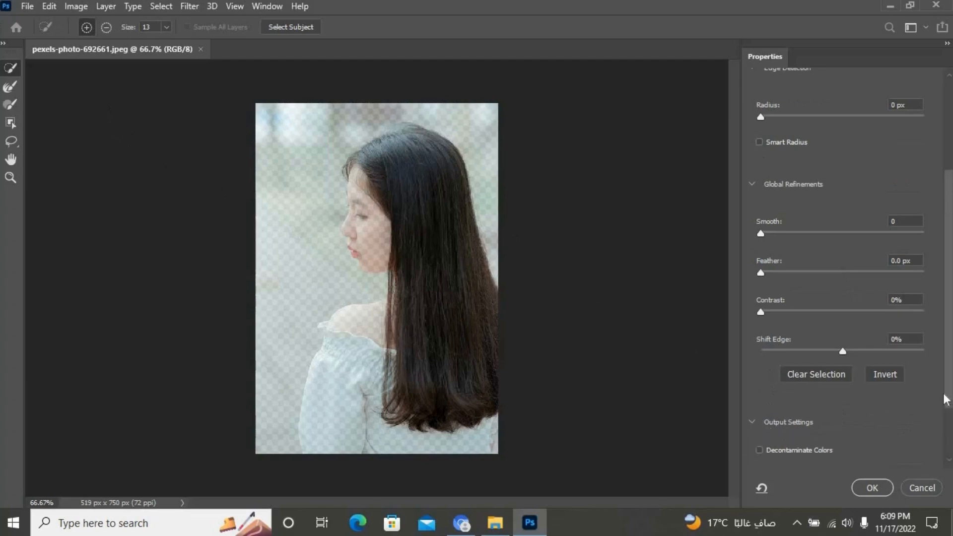
scroll(886, 425, "down", 3)
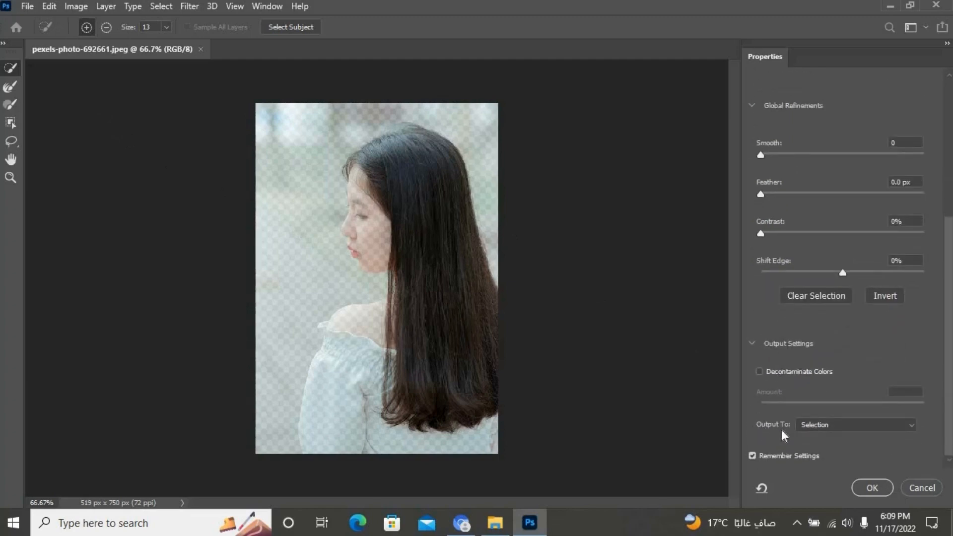
left_click(912, 424)
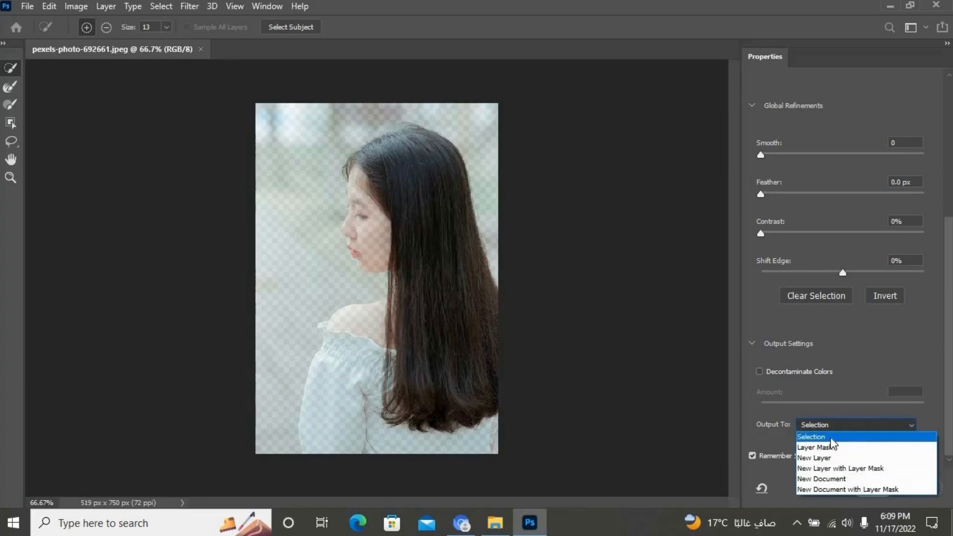
left_click(823, 438)
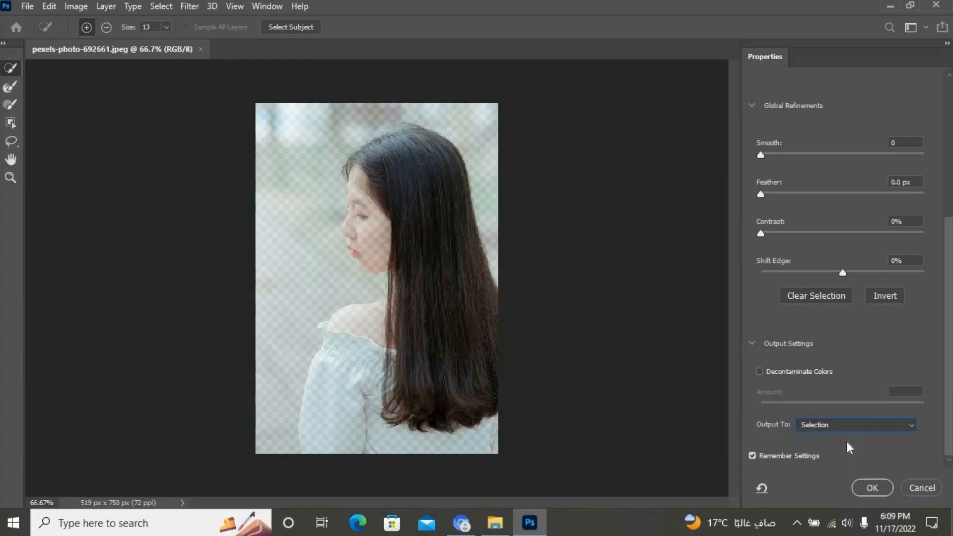
left_click(871, 485)
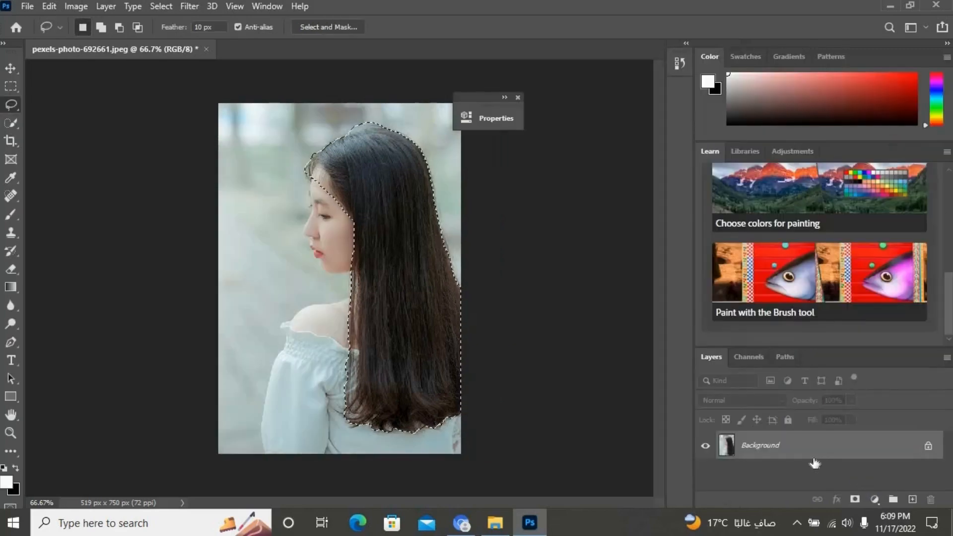
Add a Gradient Fill layer over the selected hair using the Red_03 preset from the Reds group
left_click(876, 500)
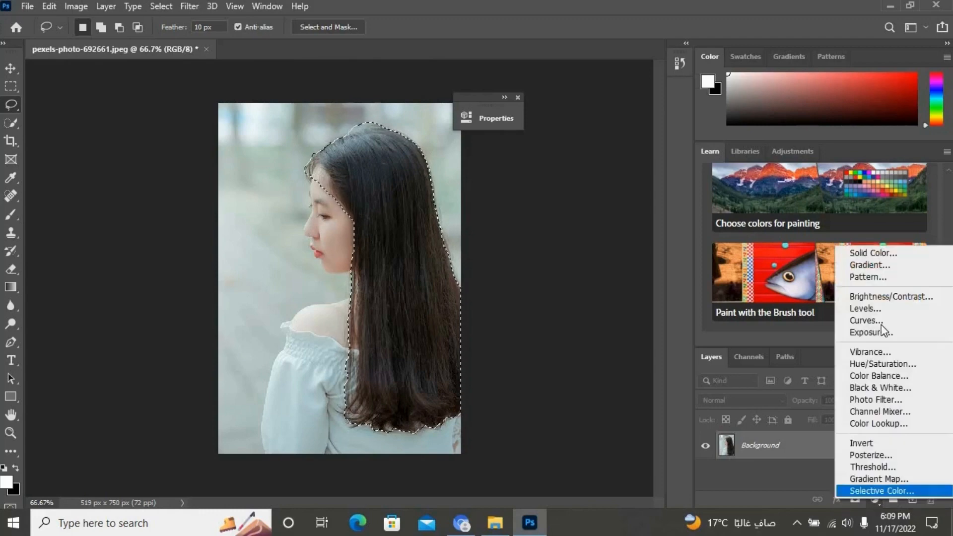
left_click(886, 266)
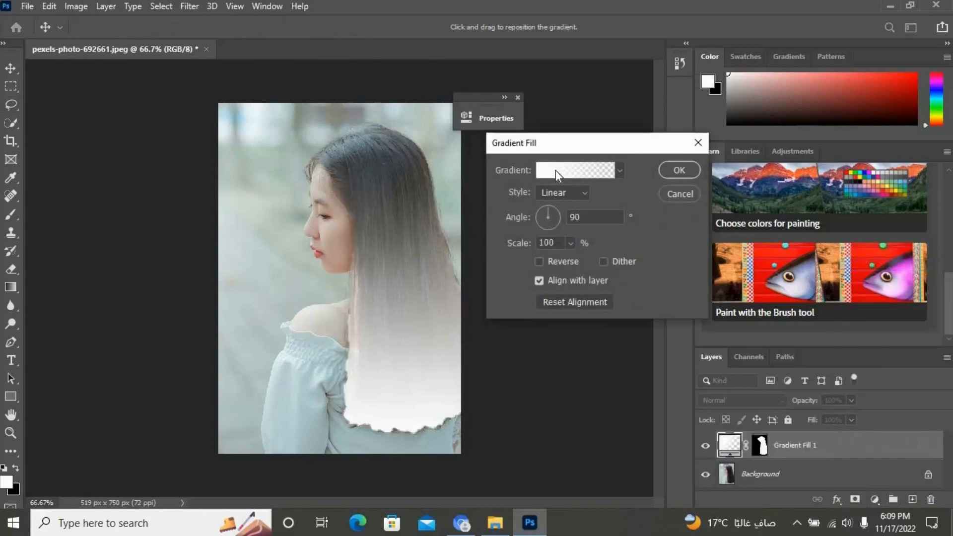
left_click(556, 170)
left_click(589, 92)
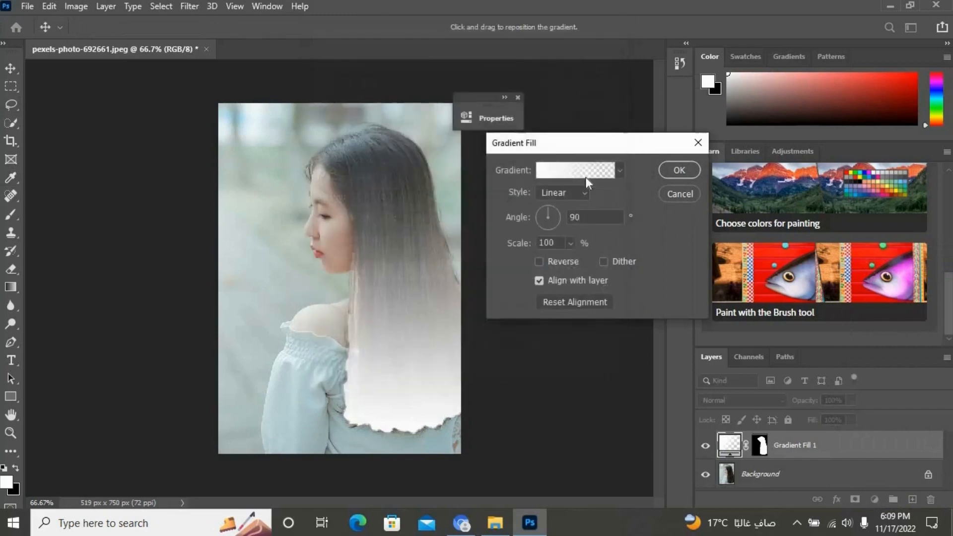
left_click(571, 171)
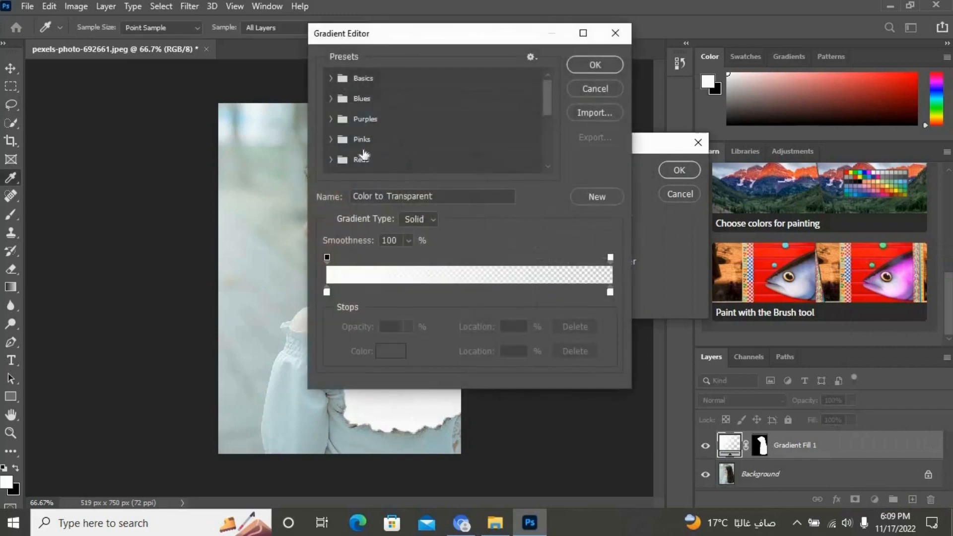
scroll(547, 114, "down", 1)
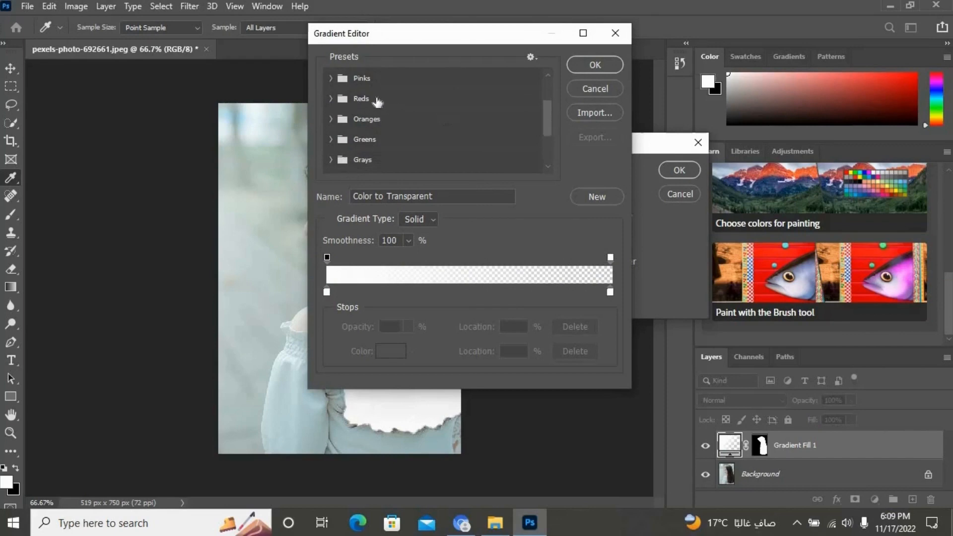
left_click(331, 99)
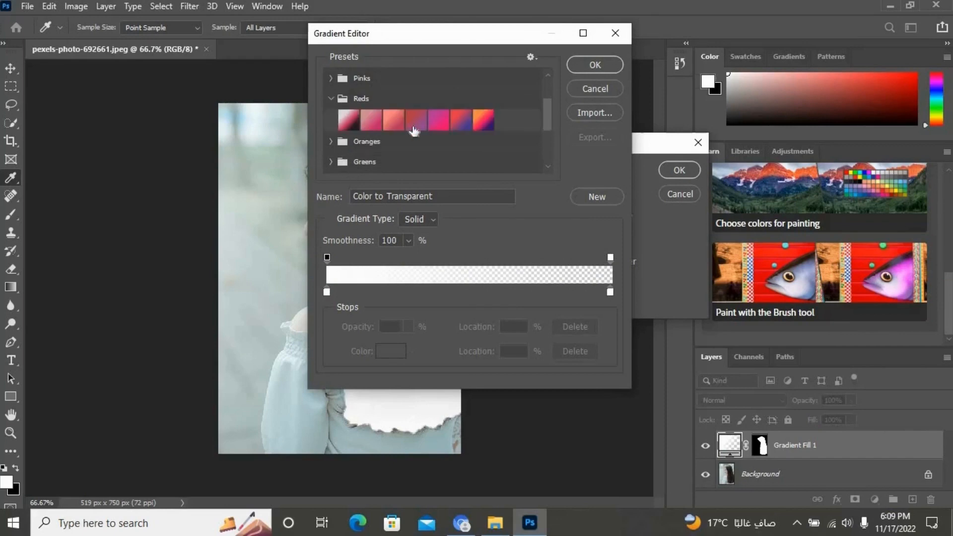
left_click(398, 122)
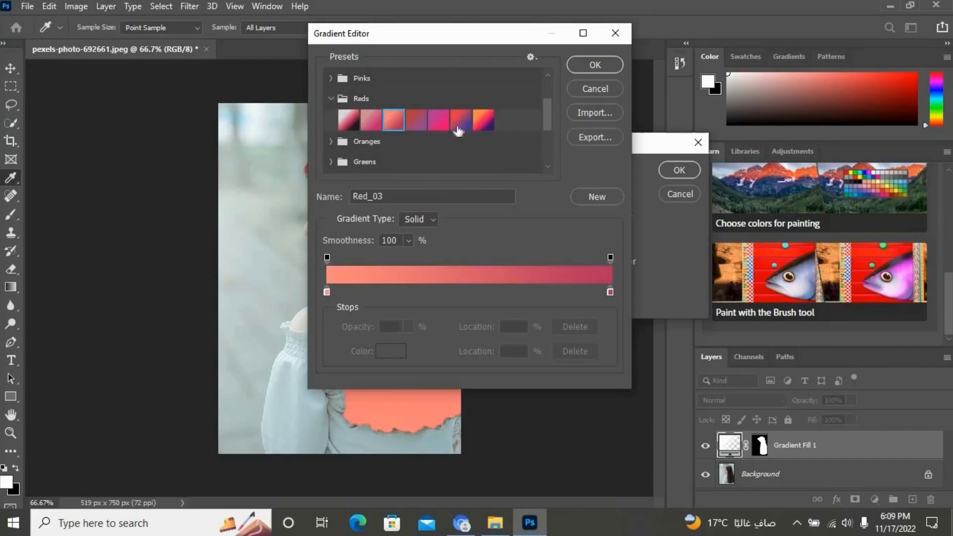
left_click(593, 65)
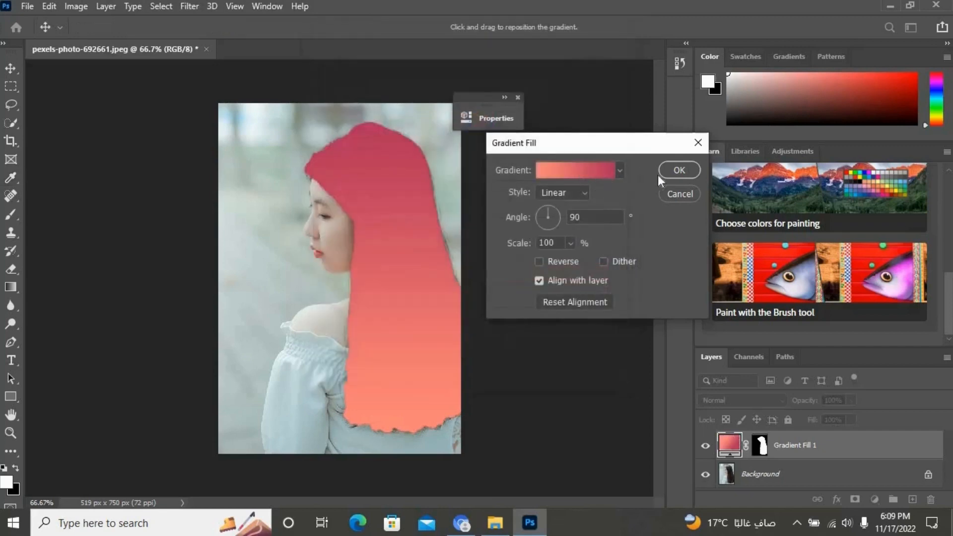
left_click(676, 170)
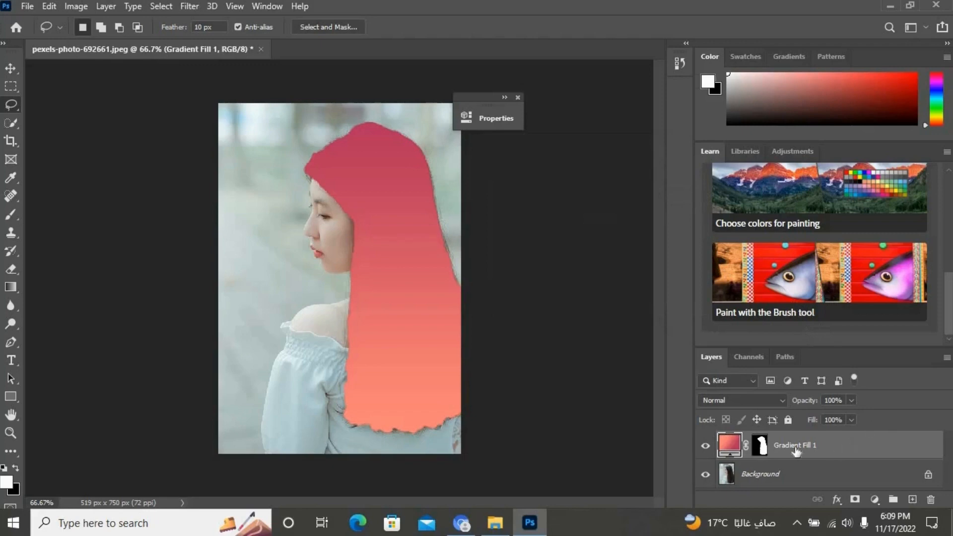
Set the gradient fill layer's blend mode to Color and lower its fill to 30%
left_click(781, 400)
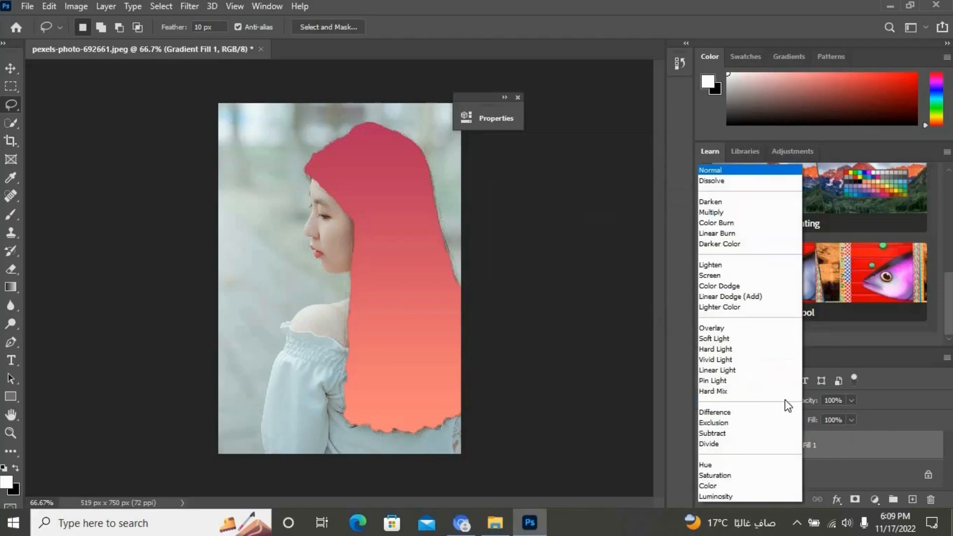
left_click(732, 486)
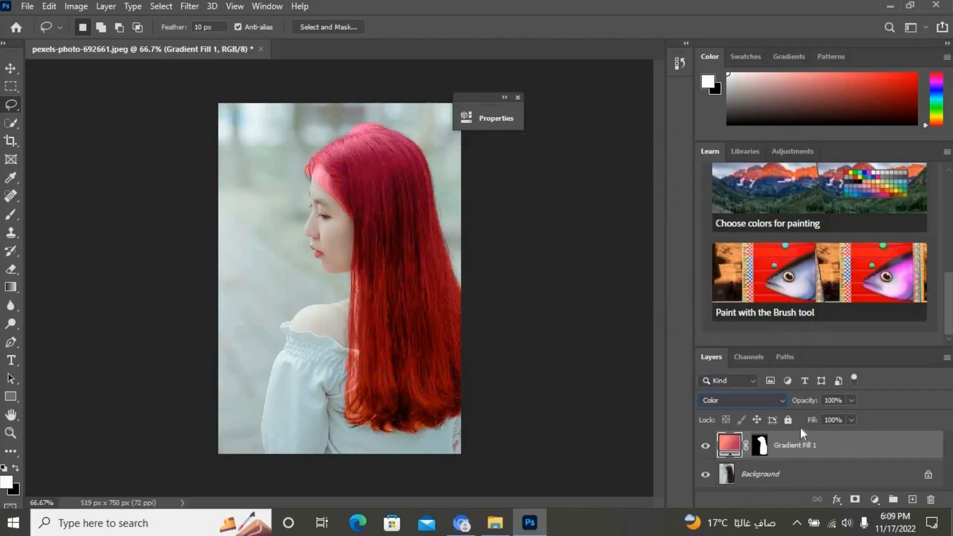
left_click(851, 419)
left_click_drag(855, 434, 819, 434)
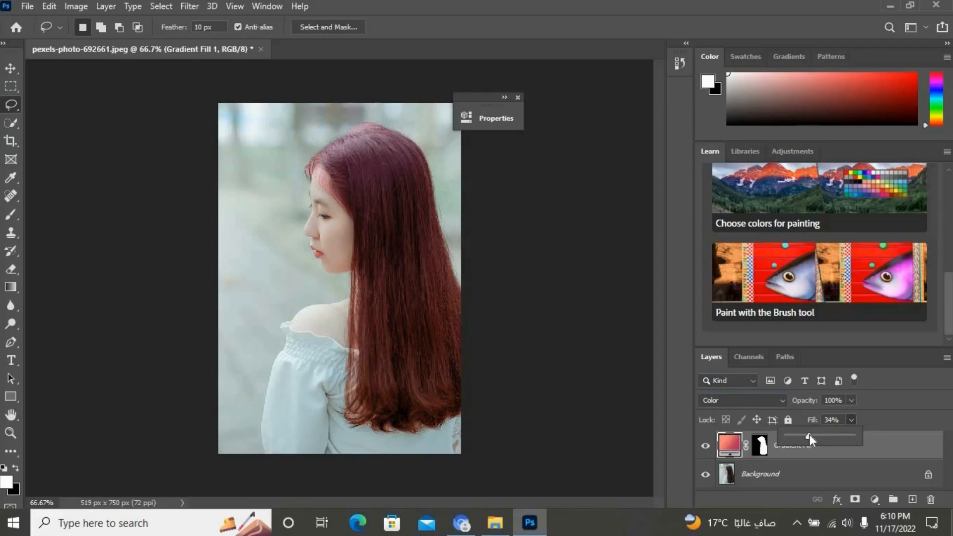
Try to delete the tinted patch at the forehead hairline with a 23 px feathered rectangular selection, and deselect it
left_click(12, 87)
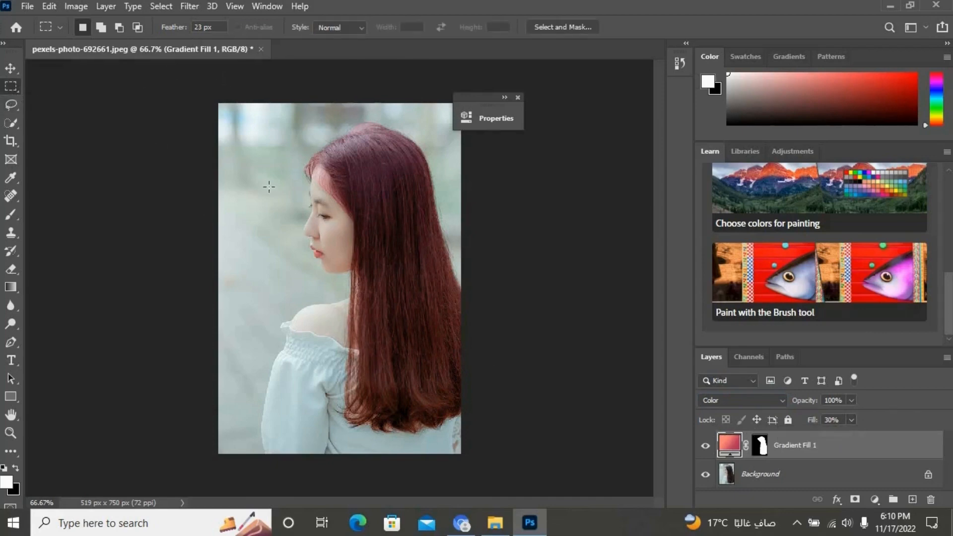
mouse_move(266, 178)
left_mouse_down()
mouse_move(291, 201)
mouse_move(316, 184)
left_mouse_up()
key("Delete")
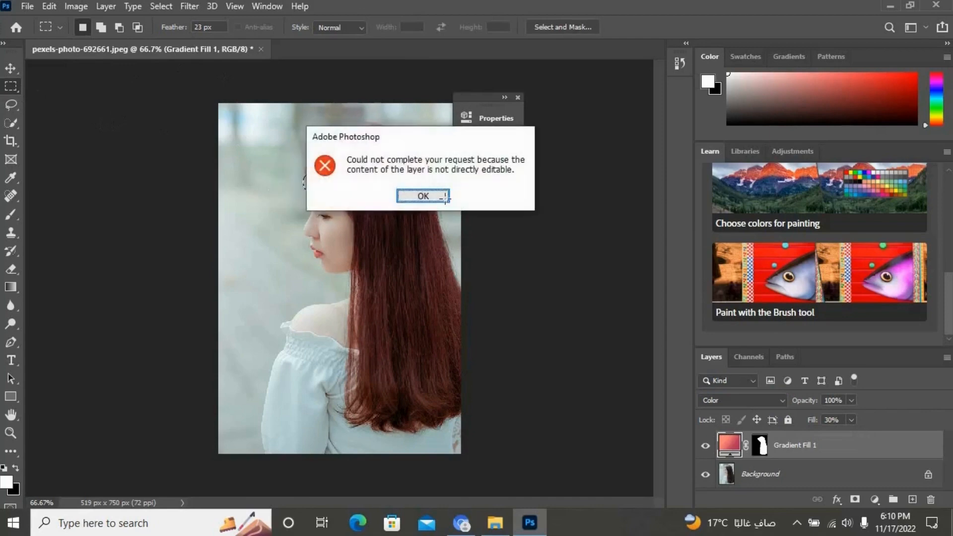
left_click(421, 194)
left_click(796, 473)
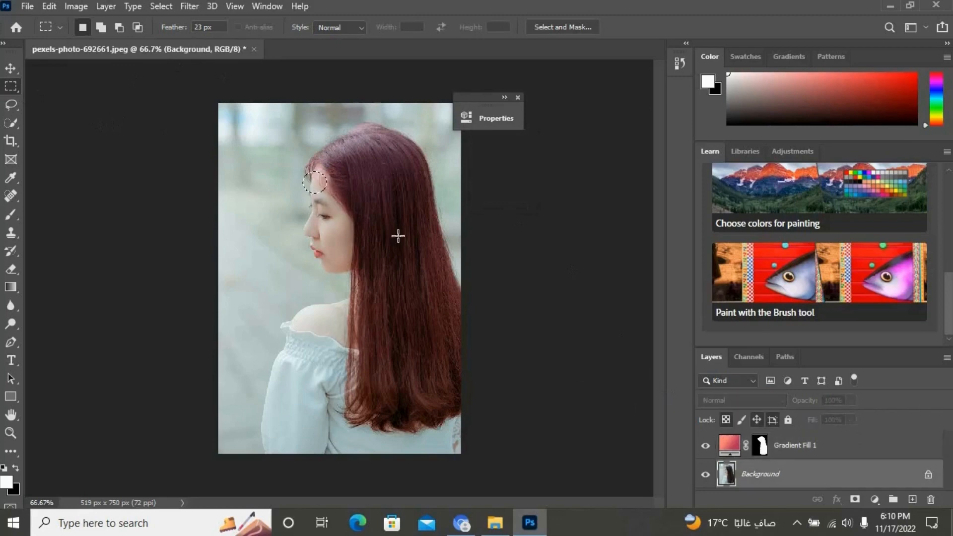
key("Delete")
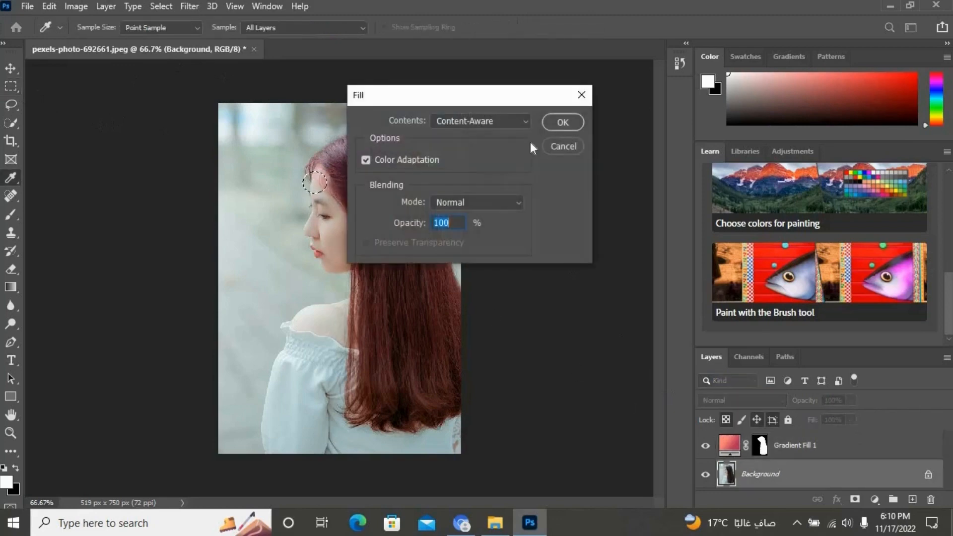
left_click(560, 146)
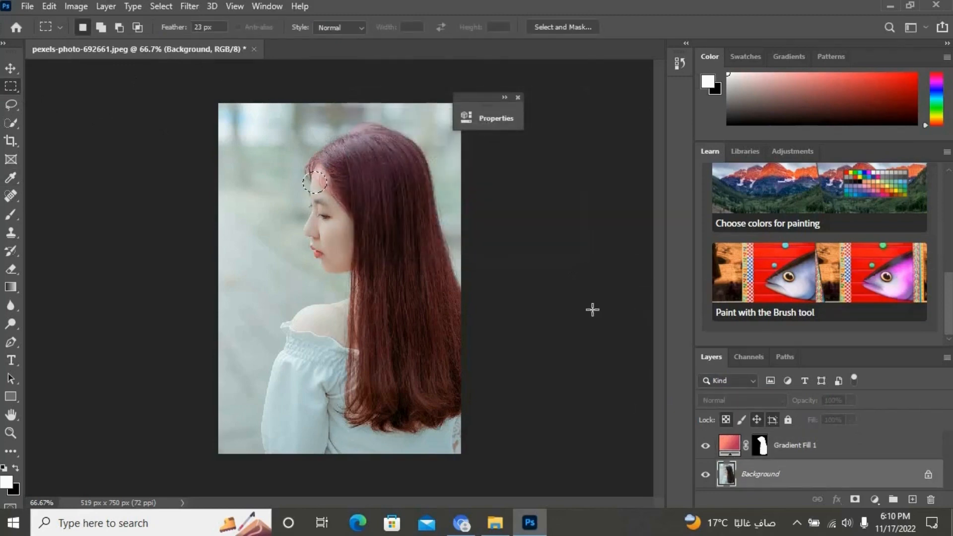
key("ctrl+d")
Compare the hair with and without the gradient fill layer, inspecting it up close and closing the floating Properties panel
key("ctrl+space")
left_click(408, 230, "ctrl")
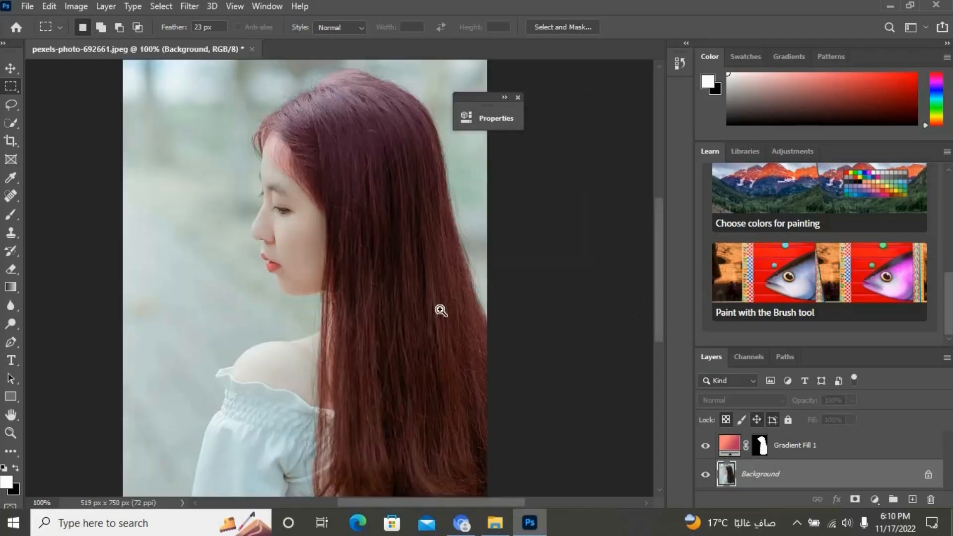
left_click(441, 310, "ctrl+alt")
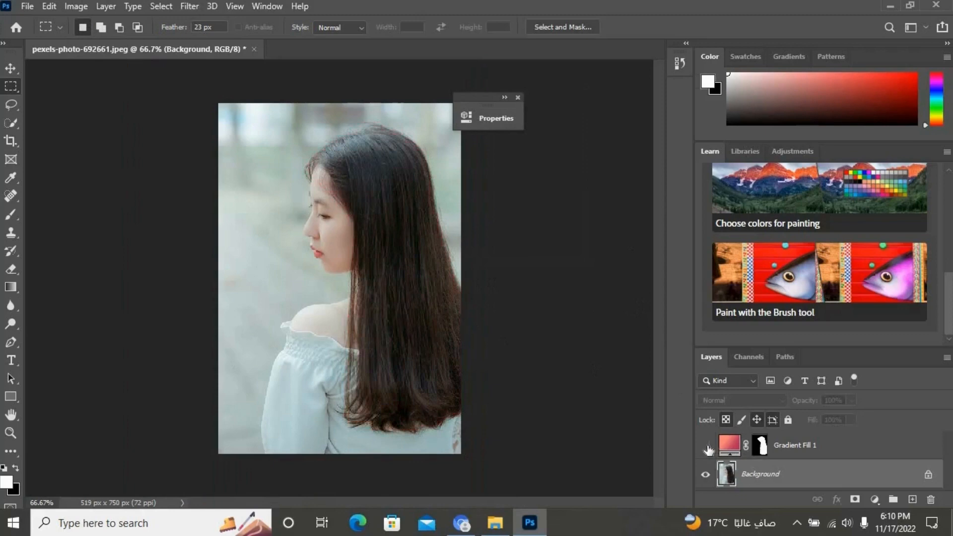
left_click(707, 447)
left_click(518, 98)
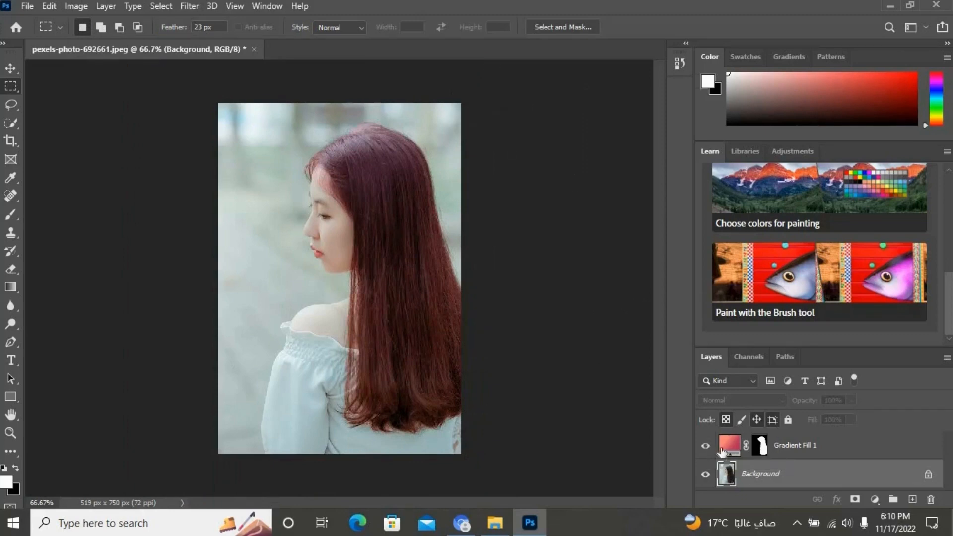
left_click(452, 337, "ctrl")
left_click_drag(421, 360, 460, 414)
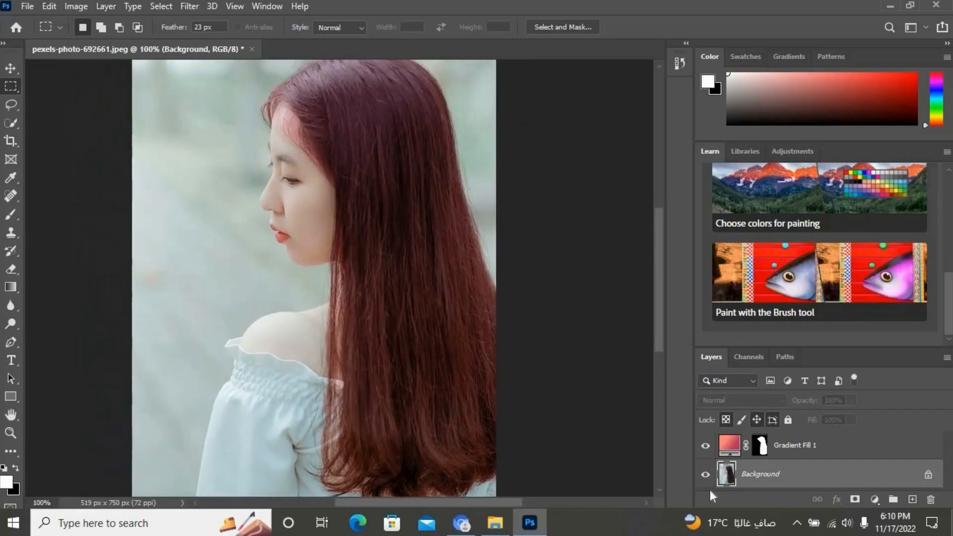
left_click(705, 445)
left_click(706, 447)
left_click(706, 447)
scroll(432, 312, "up", 1)
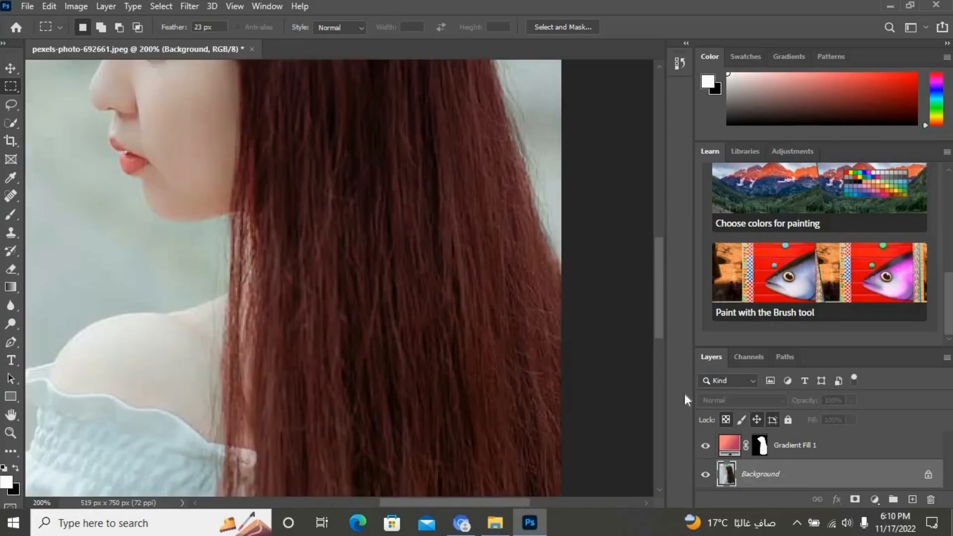
Change the gradient fill layer's starting color stop to purple 5110b3 and apply the edited gradient
left_click(732, 449)
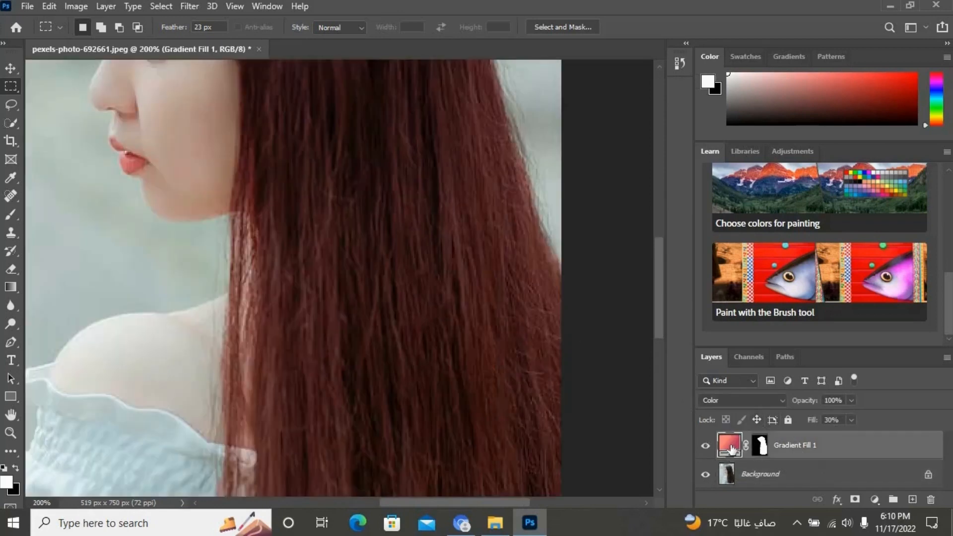
double_click(732, 449)
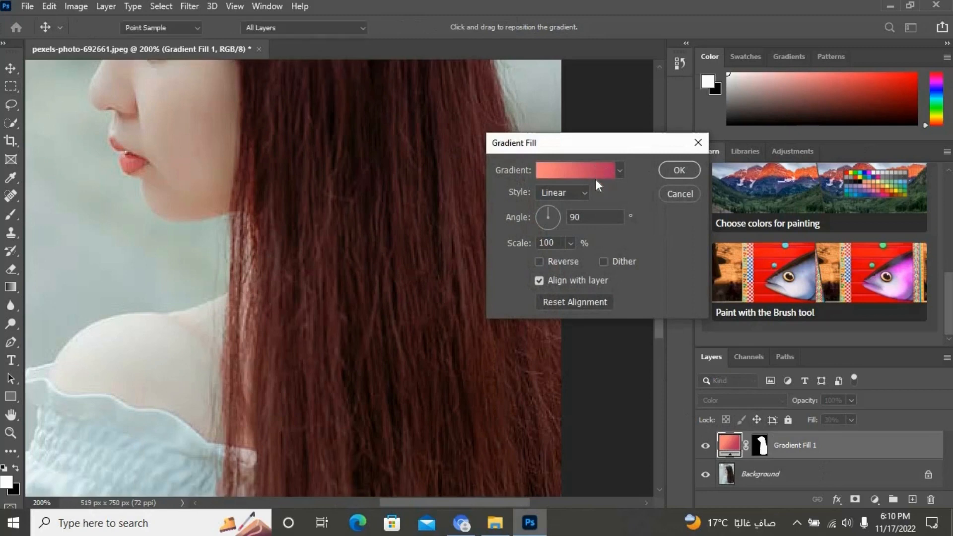
left_click(576, 171)
left_click(326, 292)
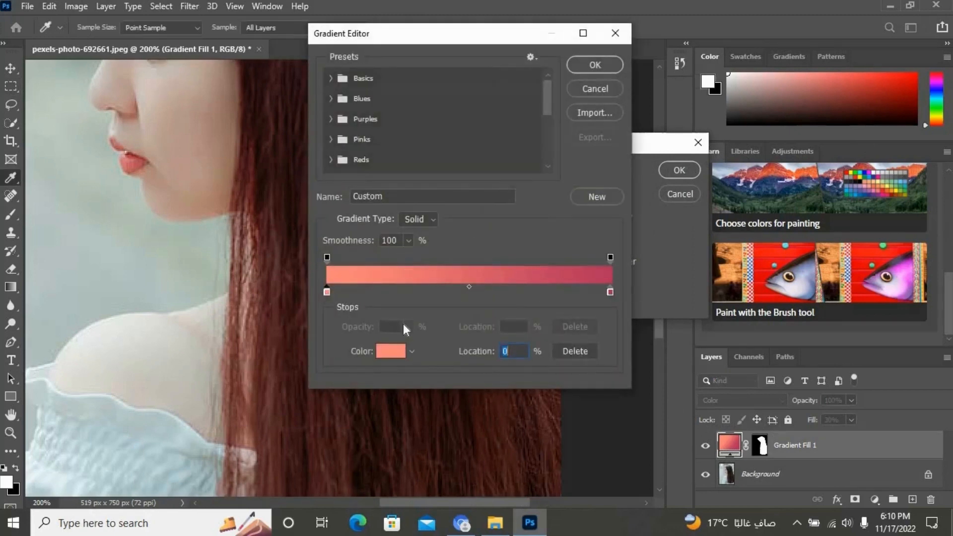
left_click(385, 354)
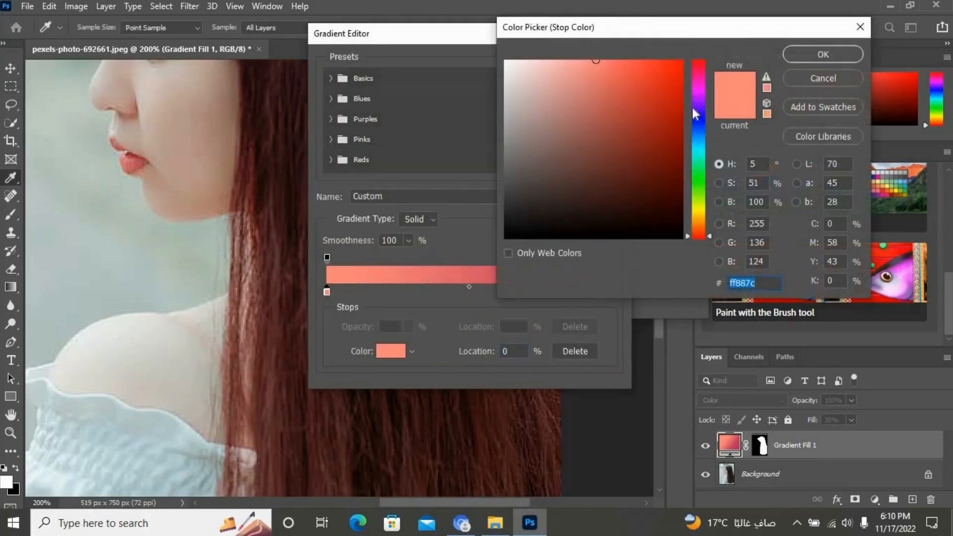
left_click(692, 107)
left_click(667, 113)
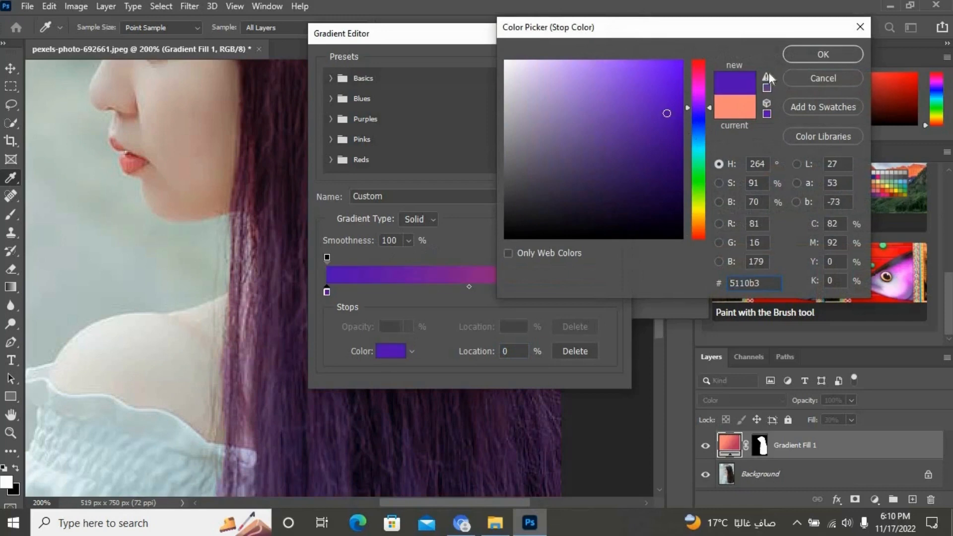
left_click(809, 54)
left_click(613, 65)
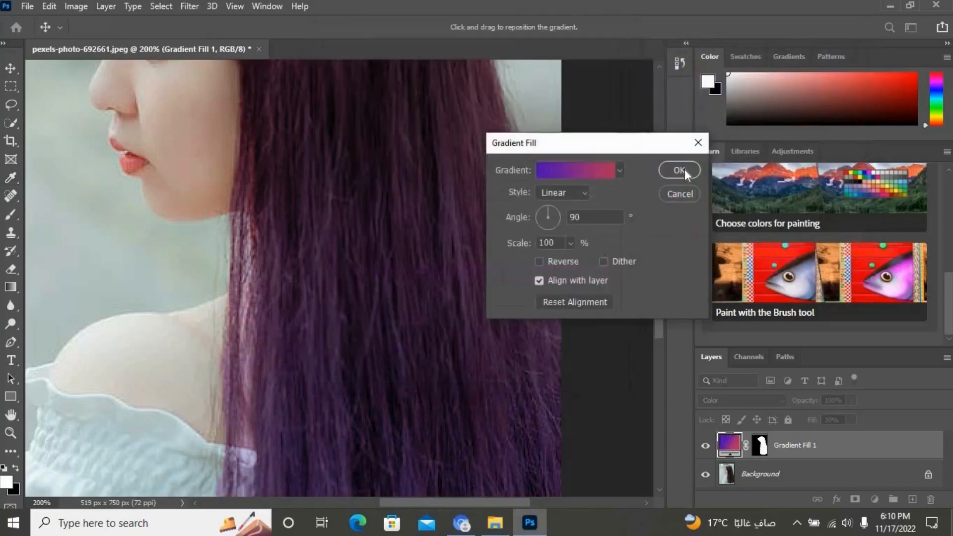
left_click(676, 171)
key("m")
Compare the whole photo with and without the purple-to-red gradient fill layer
left_click(559, 189, "alt")
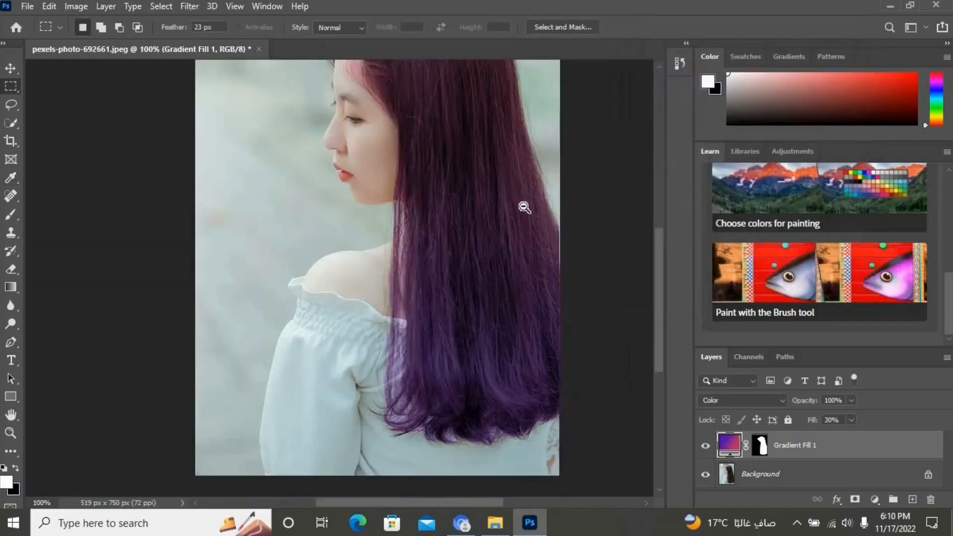
left_click(523, 206, "alt")
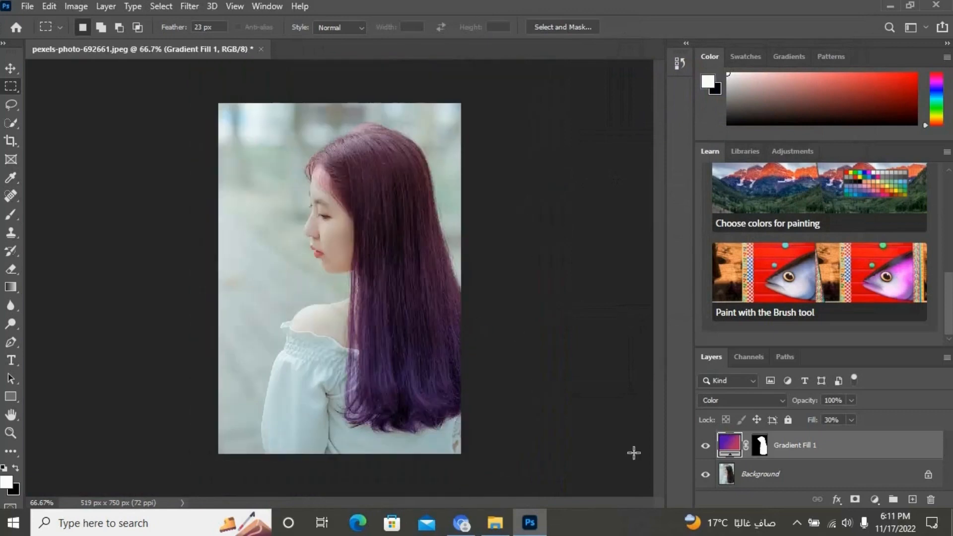
left_click(705, 446)
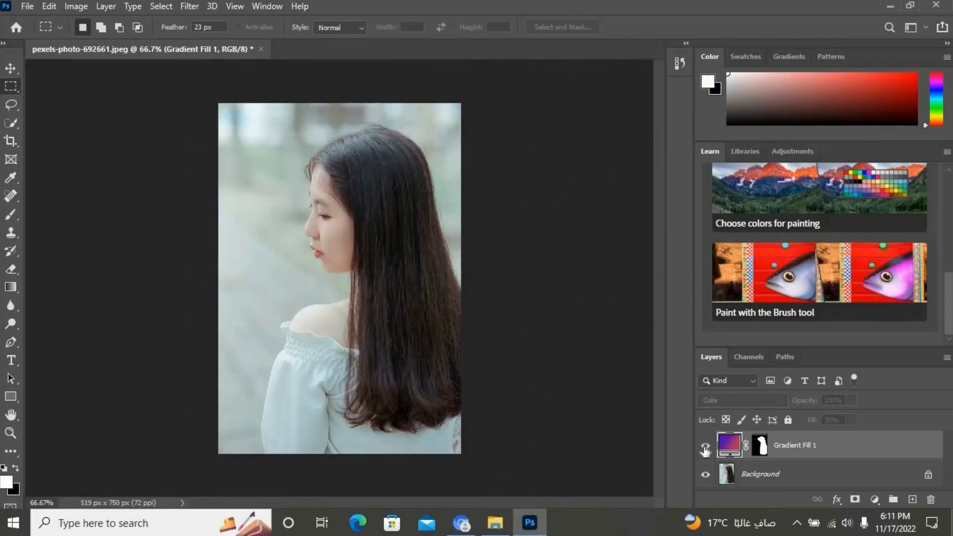
left_click(705, 448)
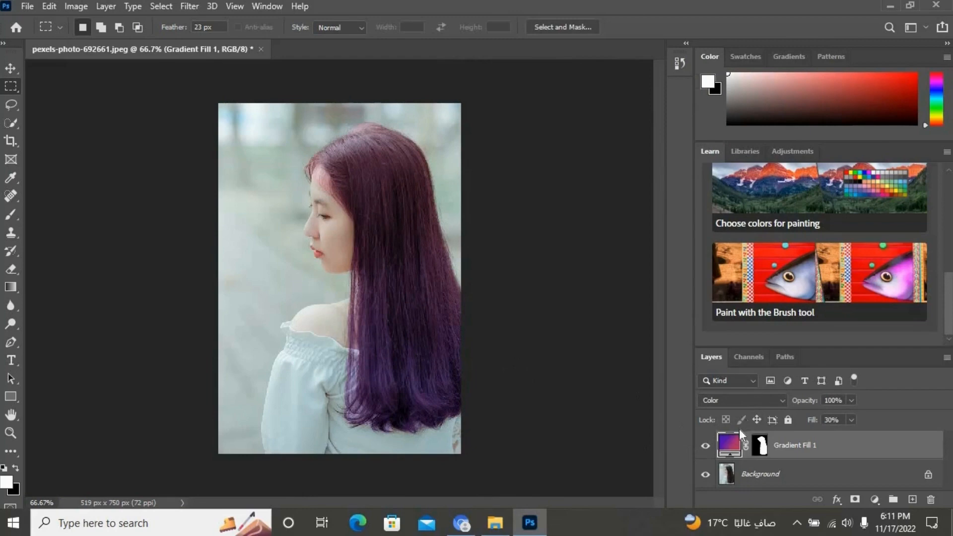
left_click(442, 345, "ctrl")
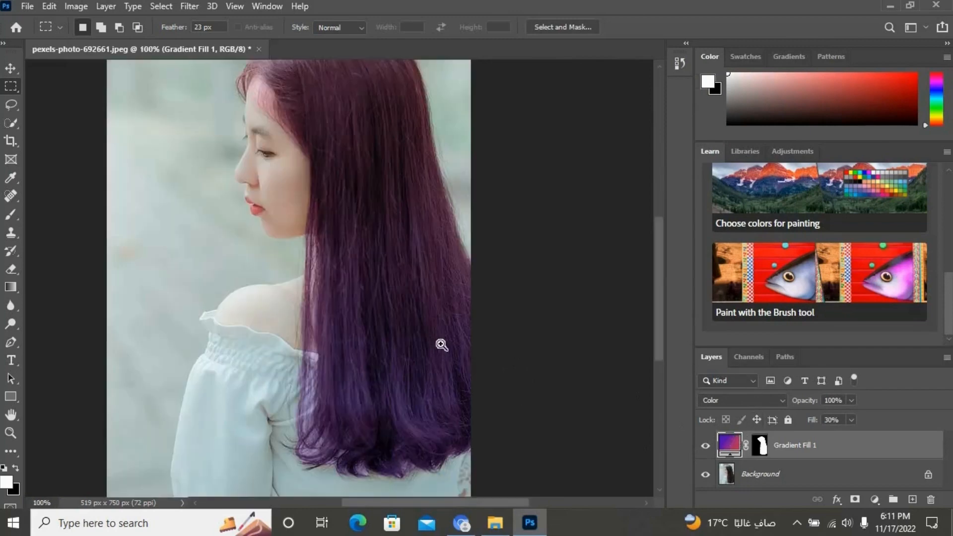
Edit the gradient fill again and change the color stop at 100% to a very dark, muted reddish brown
double_click(729, 449)
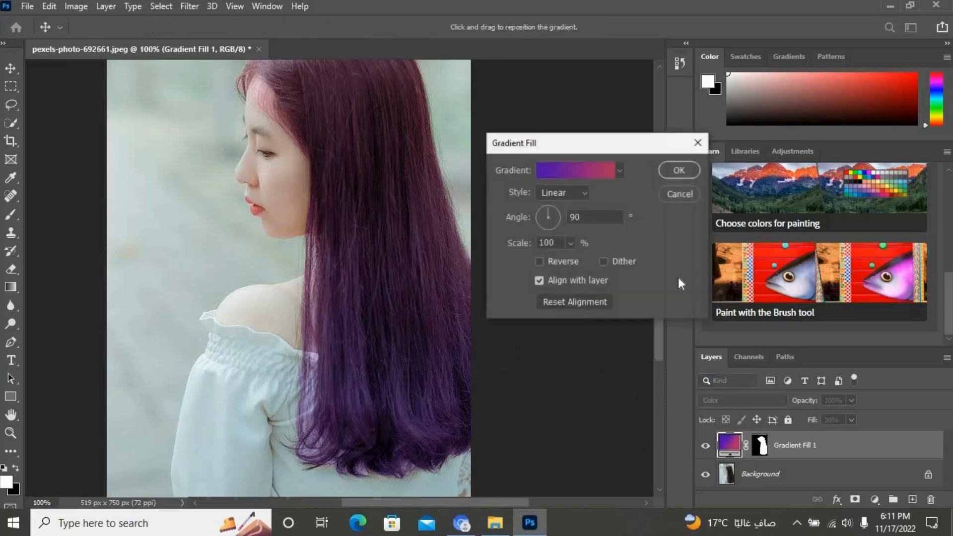
left_click(599, 171)
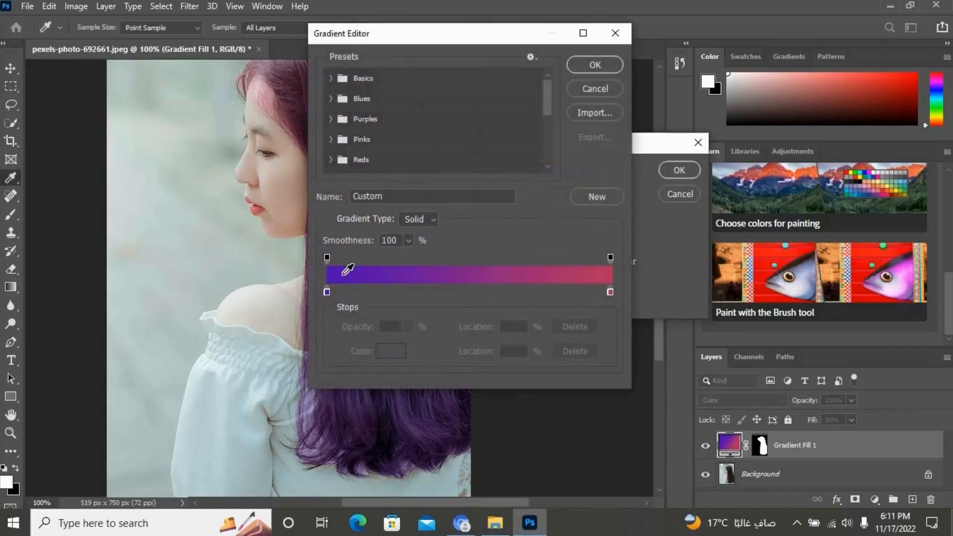
left_click(610, 291)
left_click(391, 352)
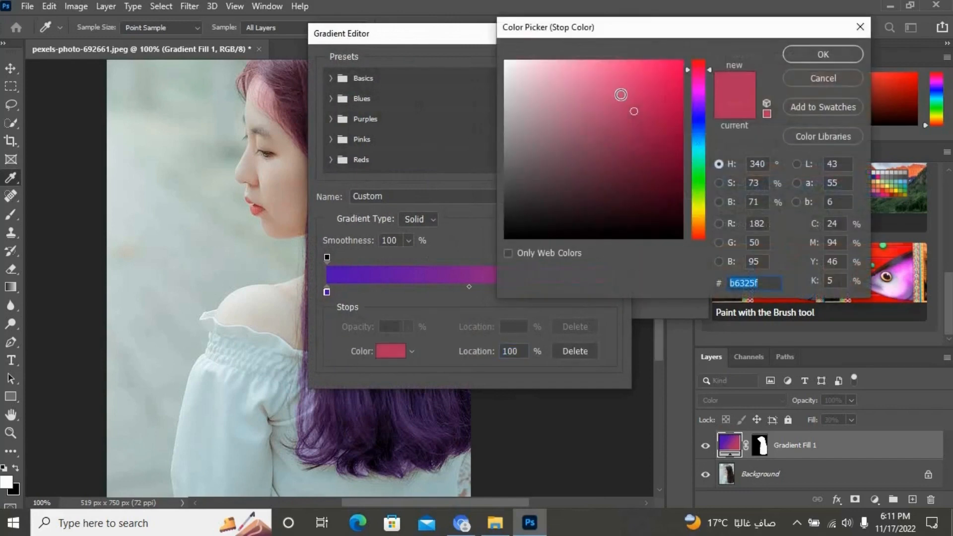
left_click(594, 88)
left_click(573, 84)
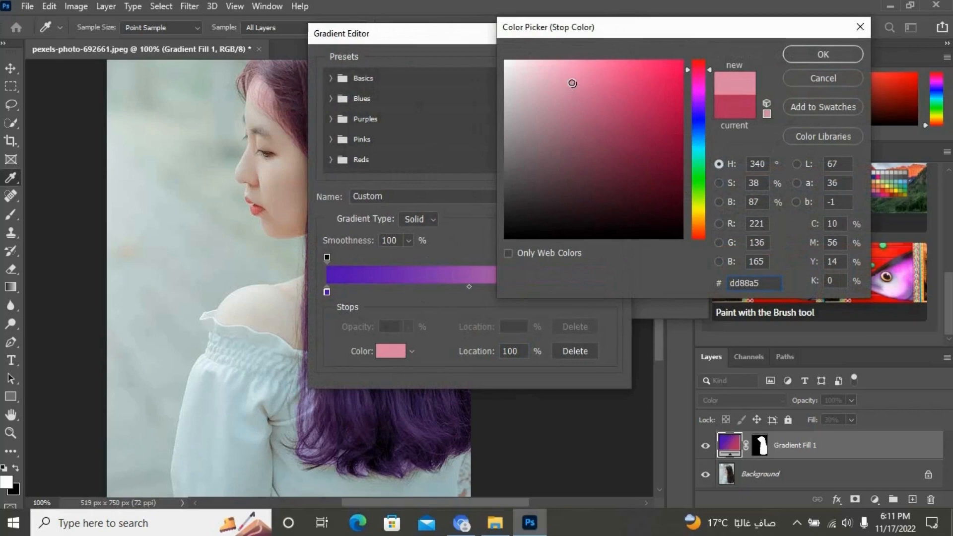
left_click(555, 77)
left_click(547, 145)
left_click(546, 180)
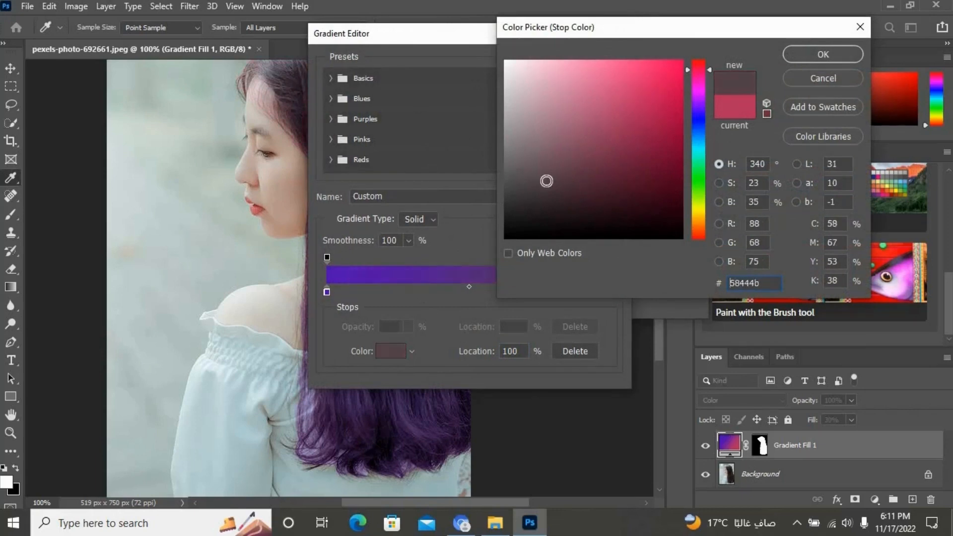
left_click(550, 194)
left_click(551, 205)
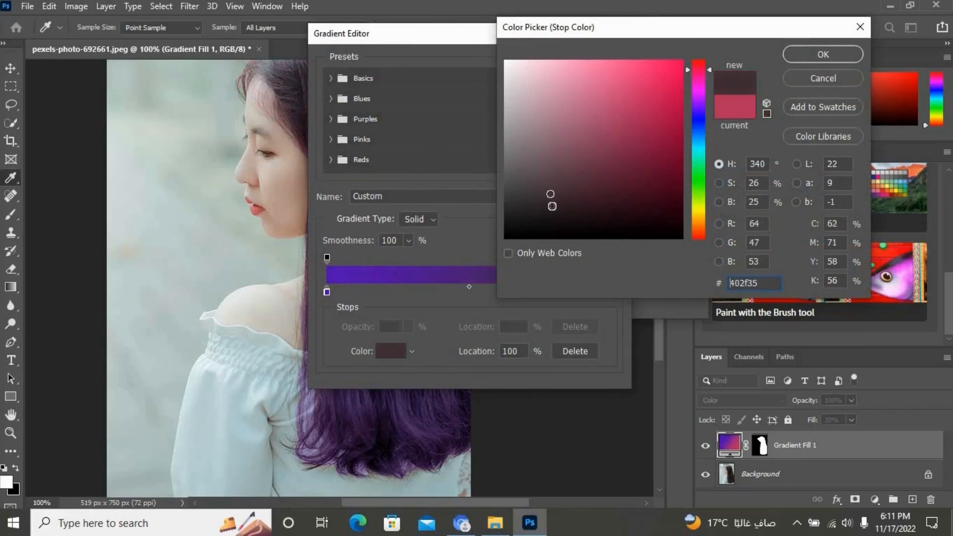
left_click(834, 50)
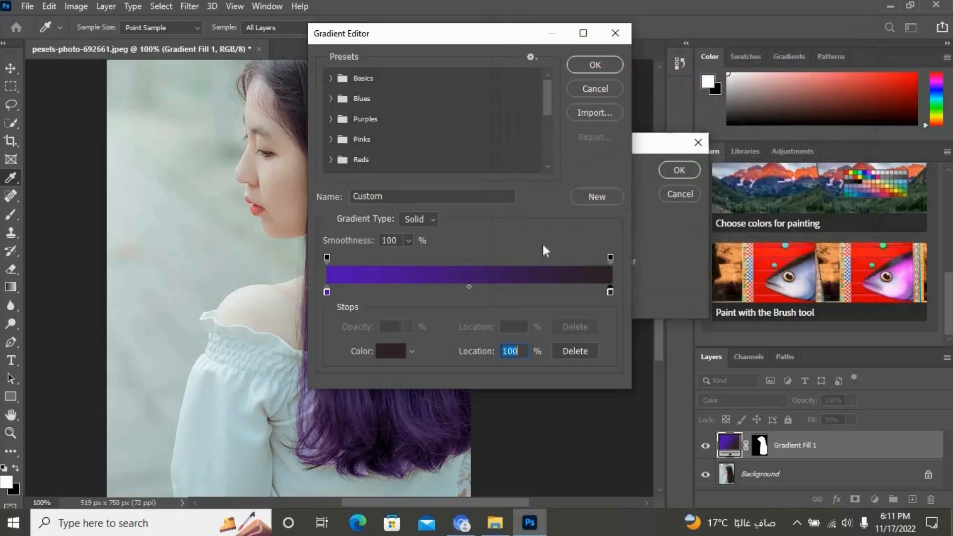
Change the gradient's color stop at 0% to blue-violet 3610b3 and apply the gradient fill
left_click(328, 292)
left_click(395, 354)
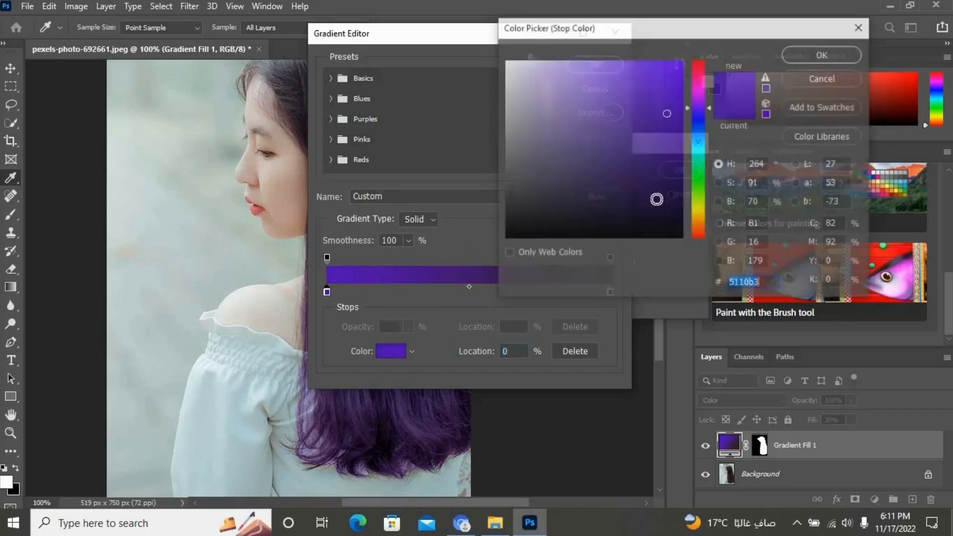
left_click(701, 213)
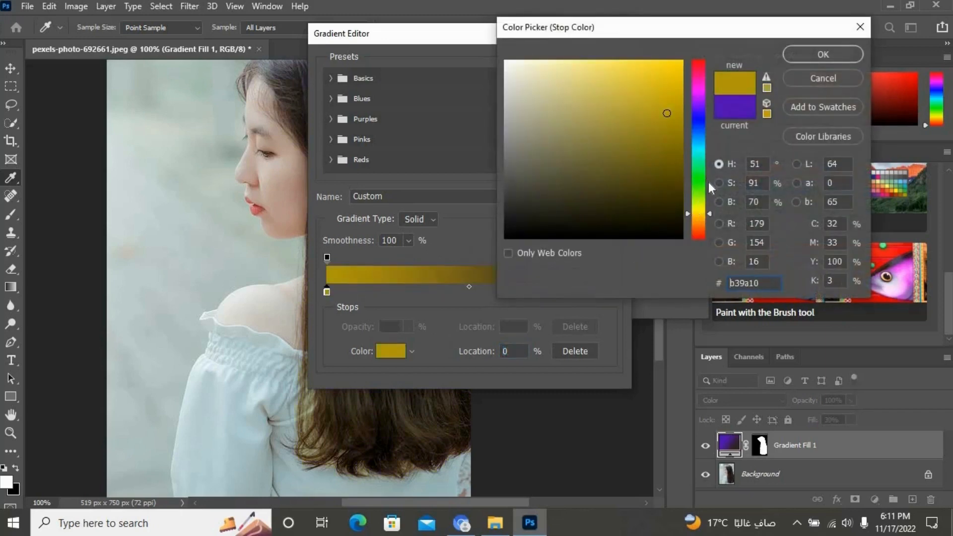
left_click_drag(701, 213, 703, 113)
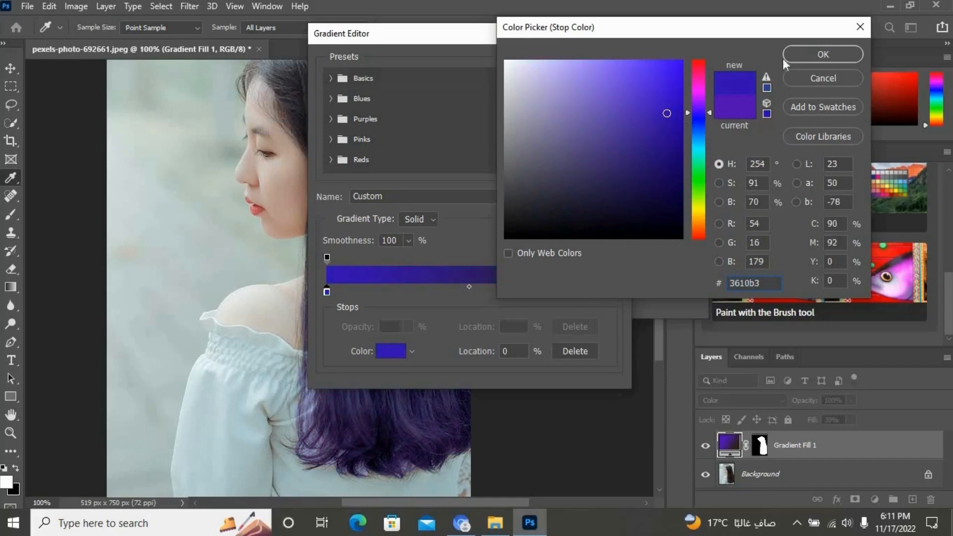
left_click(798, 56)
left_click(607, 68)
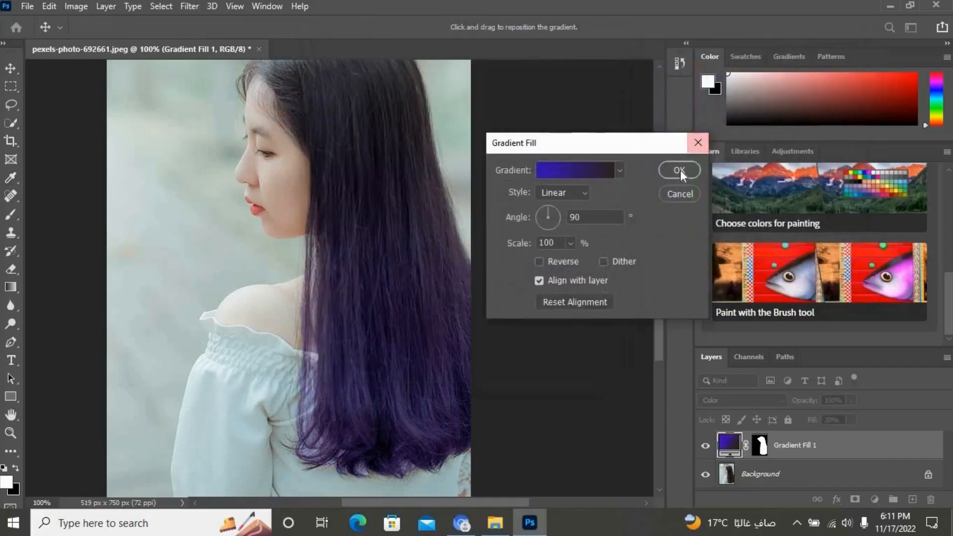
key("Return")
Inspect the recolored hair up close from crown to shoulder, and compare the photo with and without the gradient fill layer
left_click(437, 207, "alt")
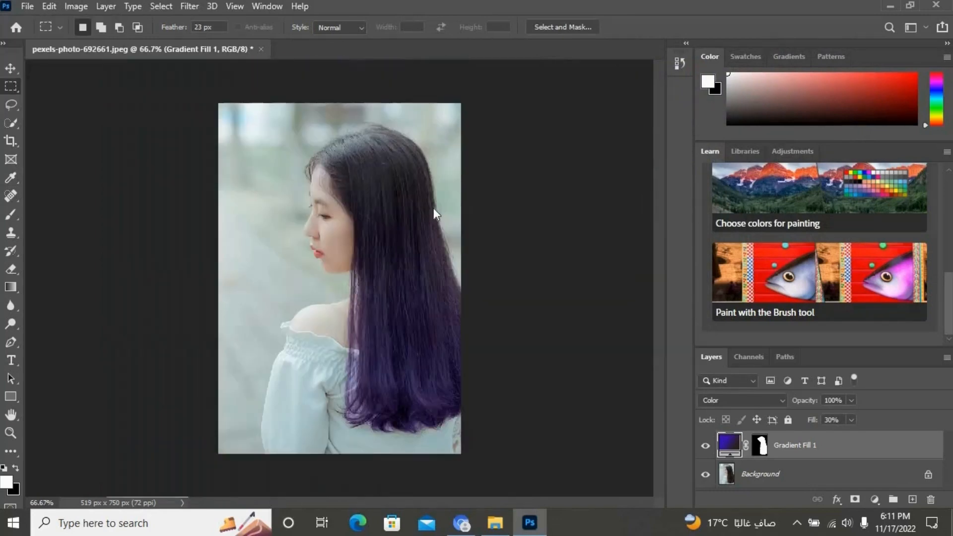
key("alt+space")
left_click(448, 257, "ctrl")
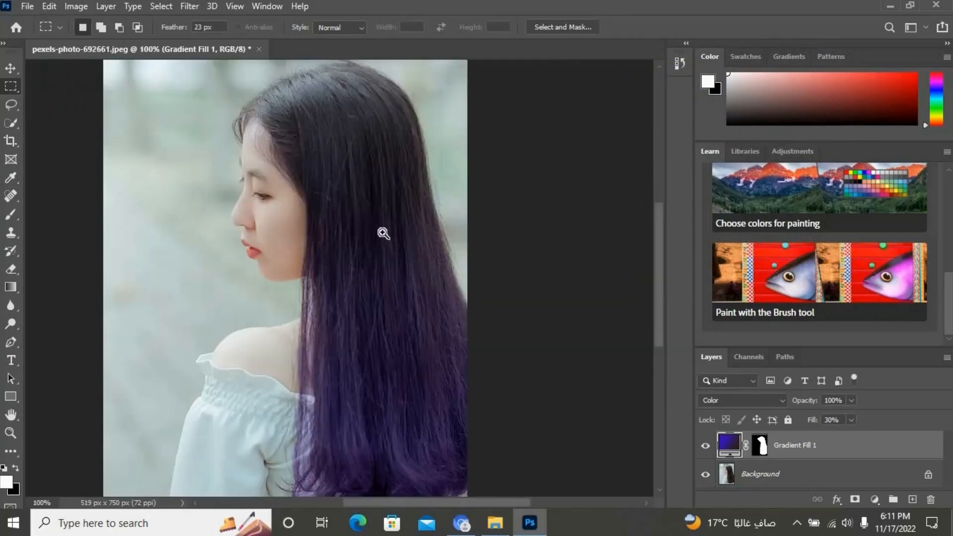
left_click(382, 232, "ctrl")
left_click_drag(308, 108, 347, 297)
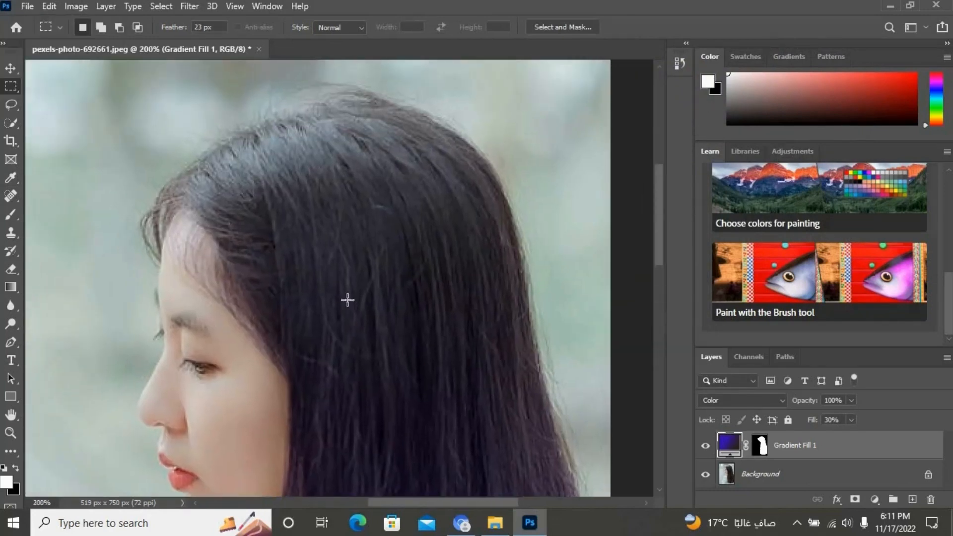
left_click_drag(443, 365, 410, 229)
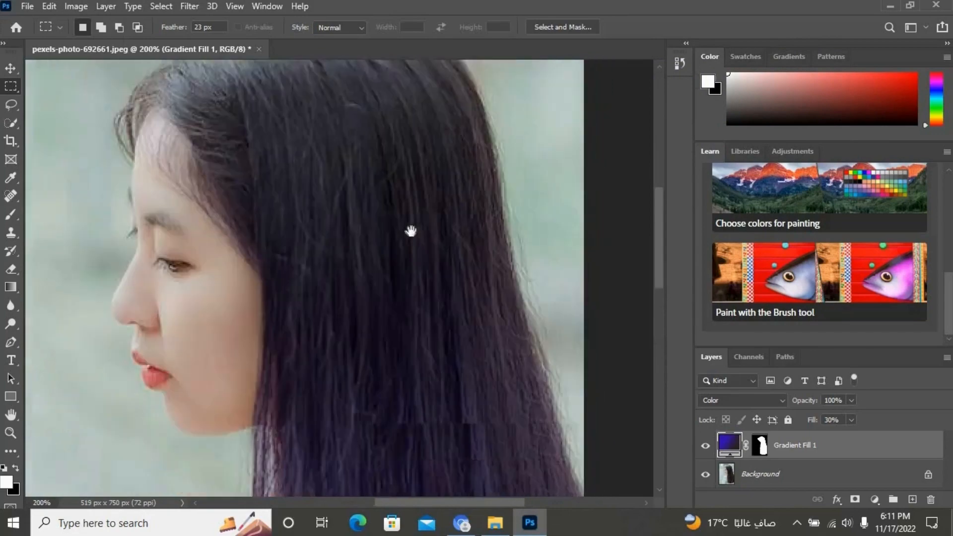
scroll(438, 240, "down", 8)
left_click_drag(451, 275, 465, 311)
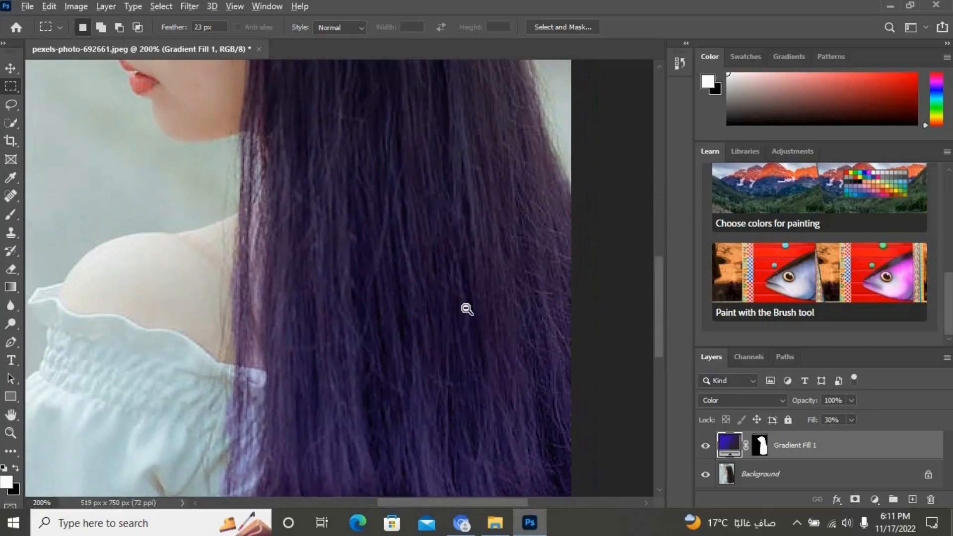
left_click(466, 309, "alt")
left_click(472, 254, "alt")
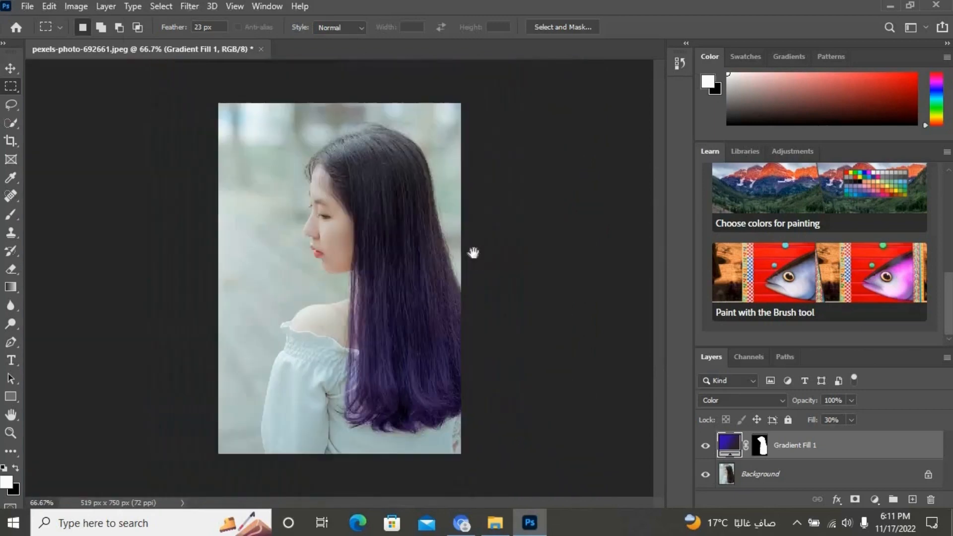
left_click(705, 445)
left_click(705, 446)
Open the gradient fill layer's gradient for editing clear of the photo and check the color of its stop at 0%
double_click(729, 445)
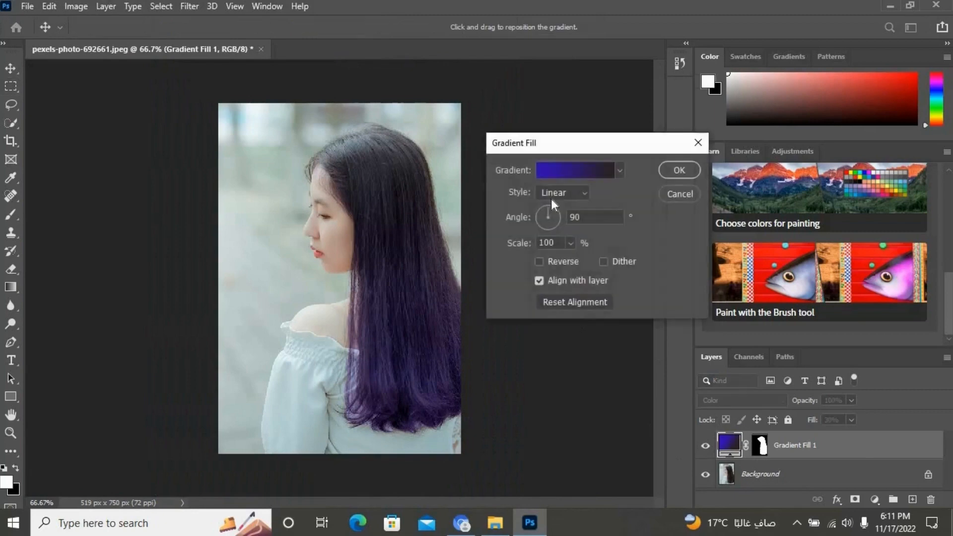
left_click(547, 173)
left_click(326, 292)
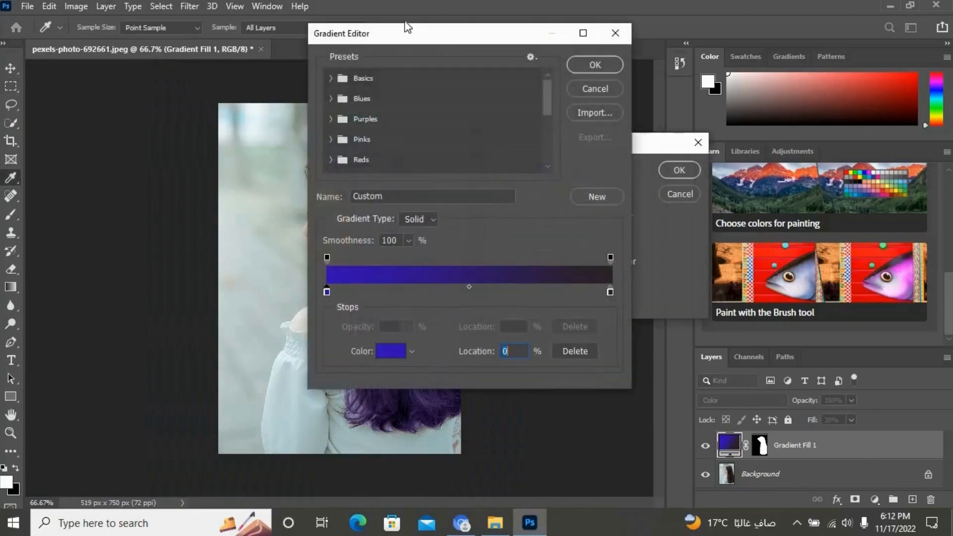
left_click_drag(415, 38, 603, 52)
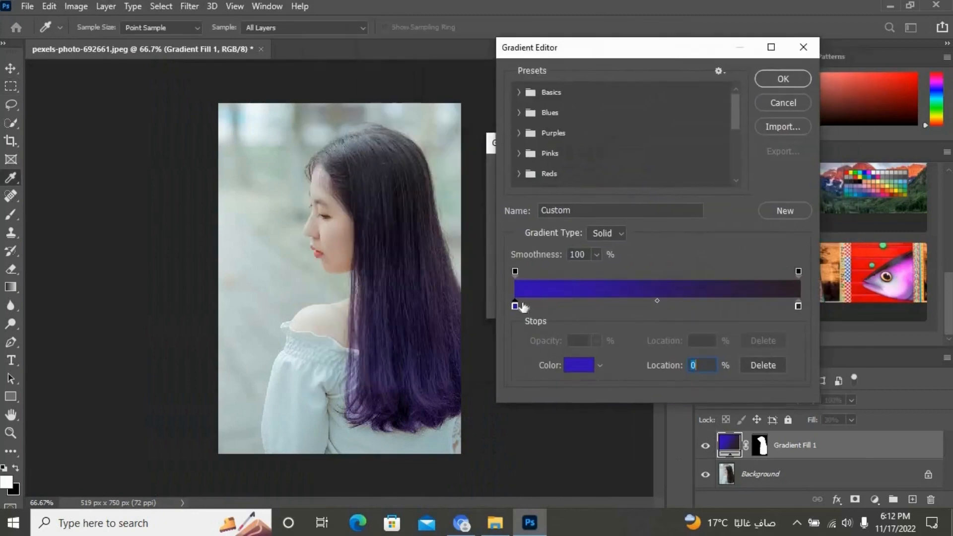
left_click(577, 366)
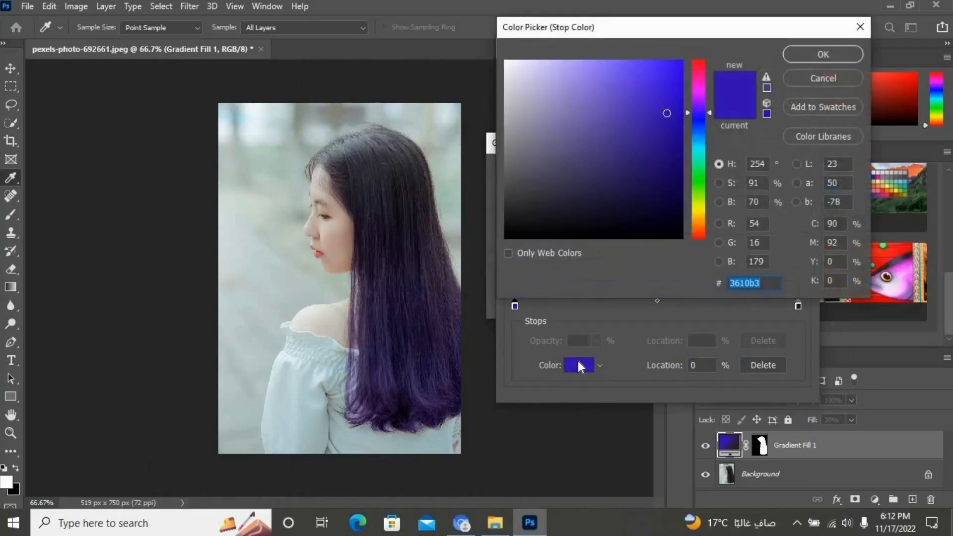
left_click(817, 81)
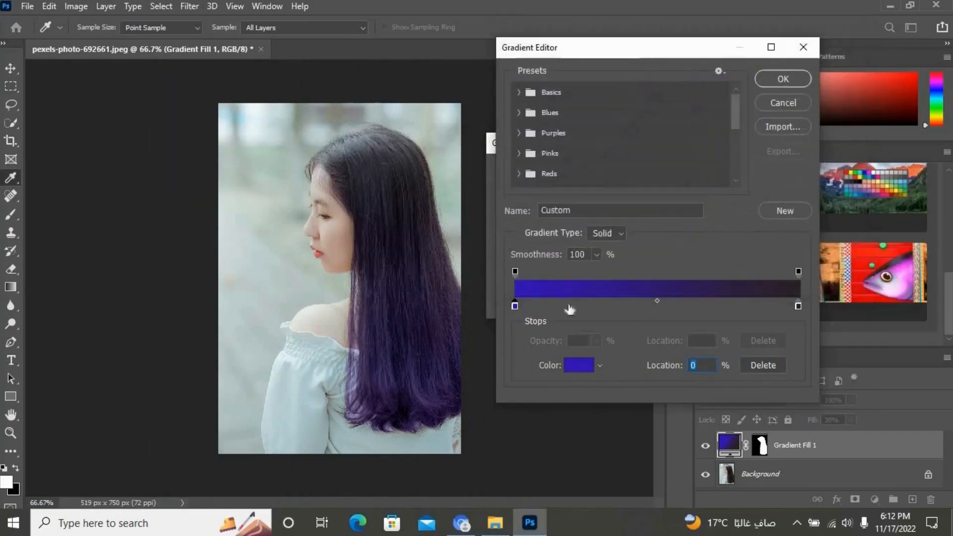
Try blue 1a70ac as the gradient's color stop at 100%
left_click(798, 305)
left_click(577, 365)
left_click(704, 137)
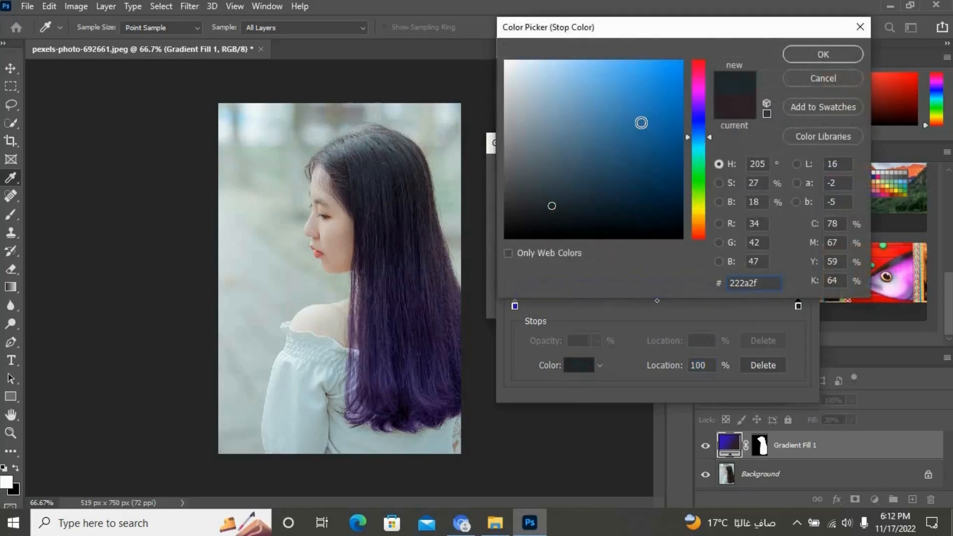
left_click(641, 122)
left_click(656, 119)
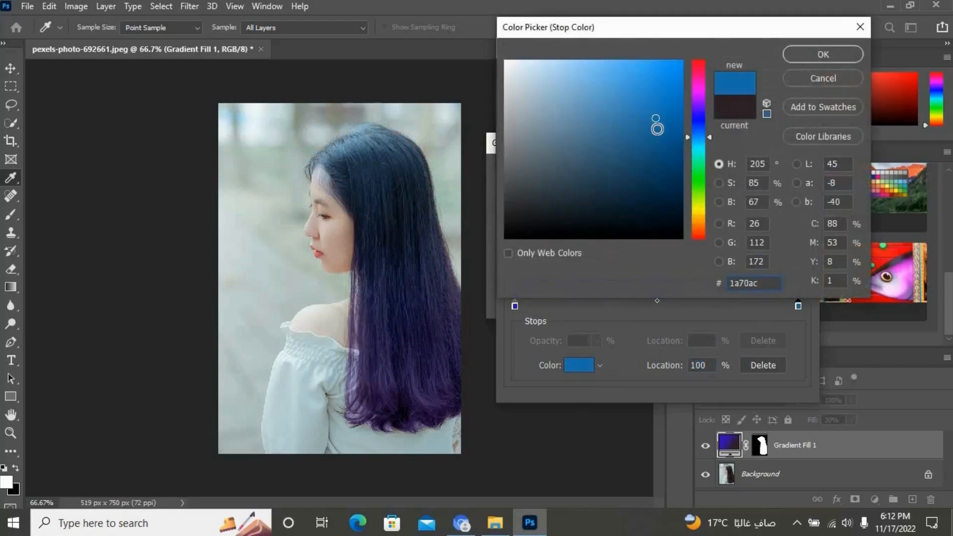
Change the gradient's color stop at 100% to dark purple 5c0e6d and apply the gradient fill
left_click(698, 95)
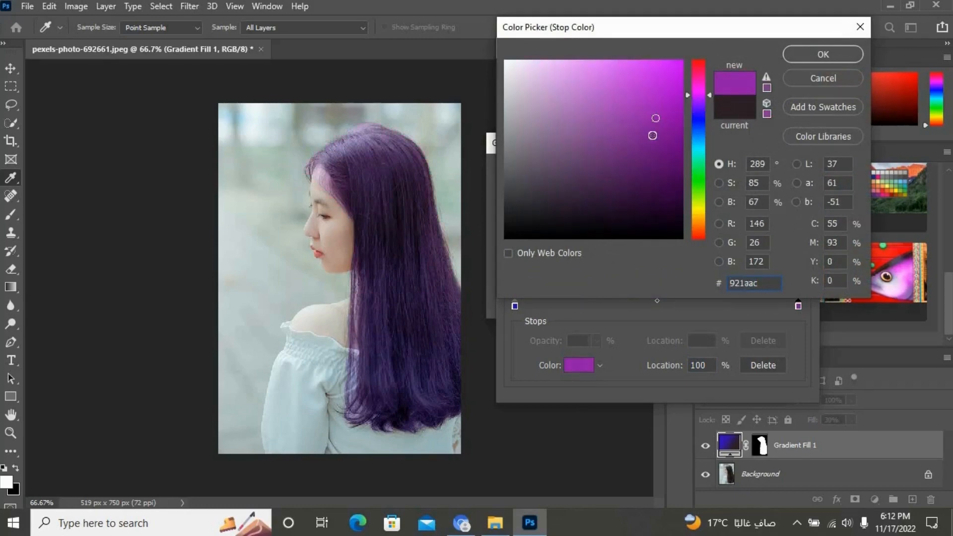
left_click(652, 135)
left_click(623, 103)
left_click(623, 131)
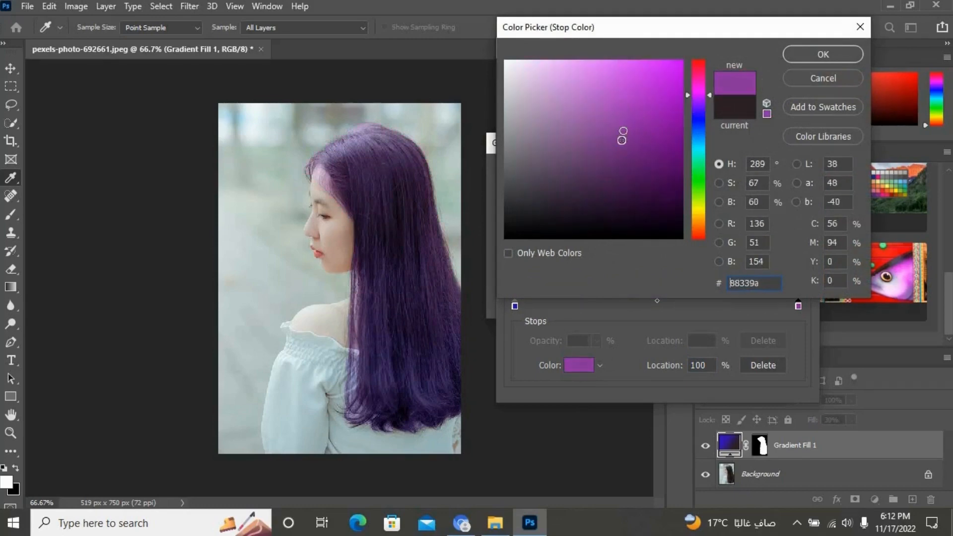
left_click(617, 155)
left_click(617, 159)
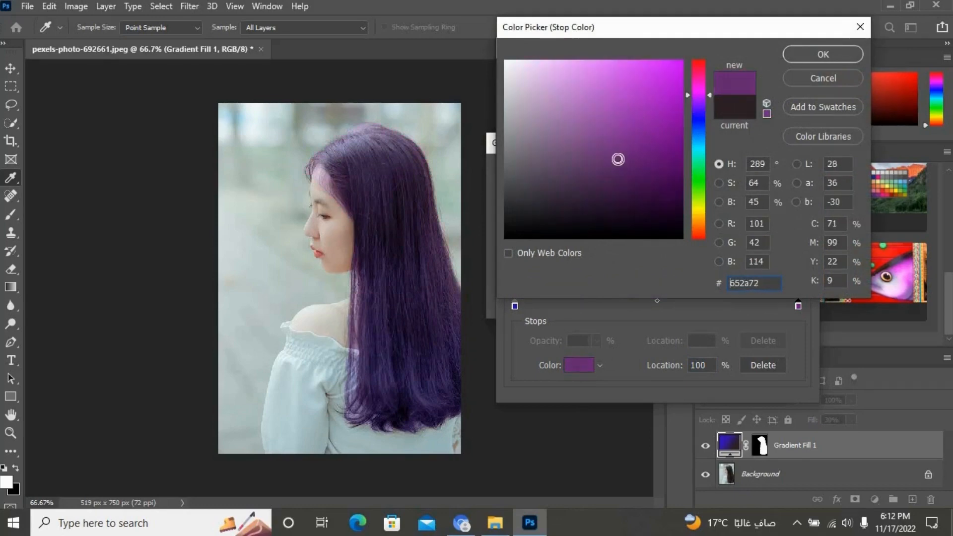
left_click(665, 132)
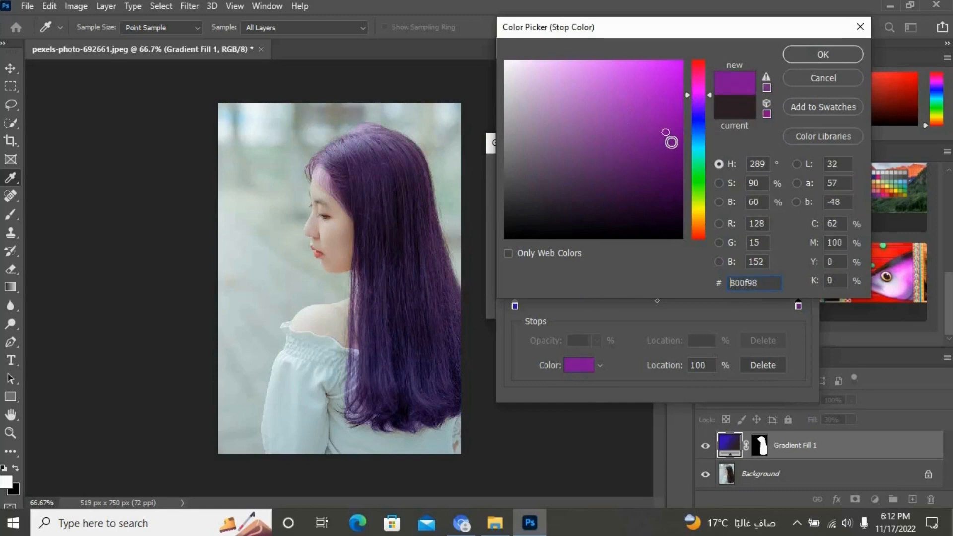
left_click(660, 162)
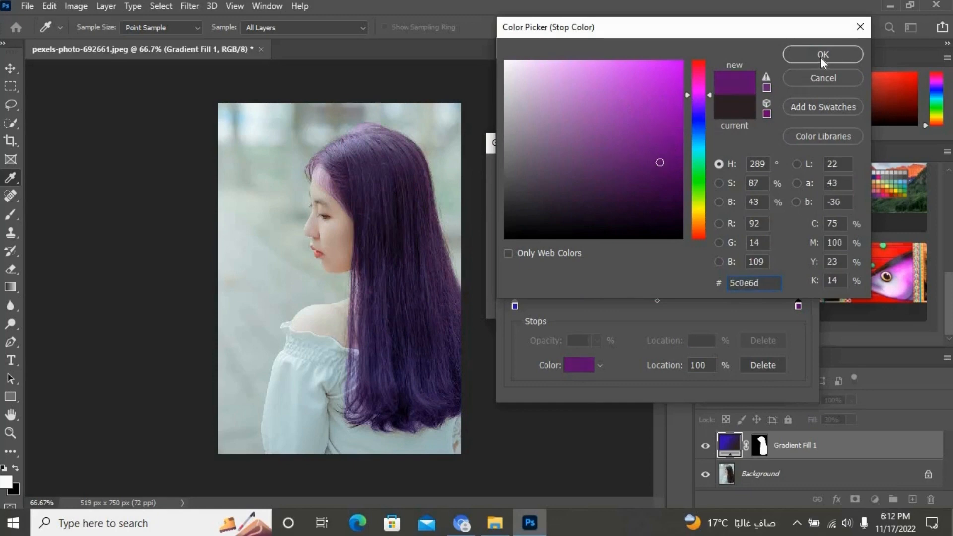
left_click(821, 57)
left_click(782, 134)
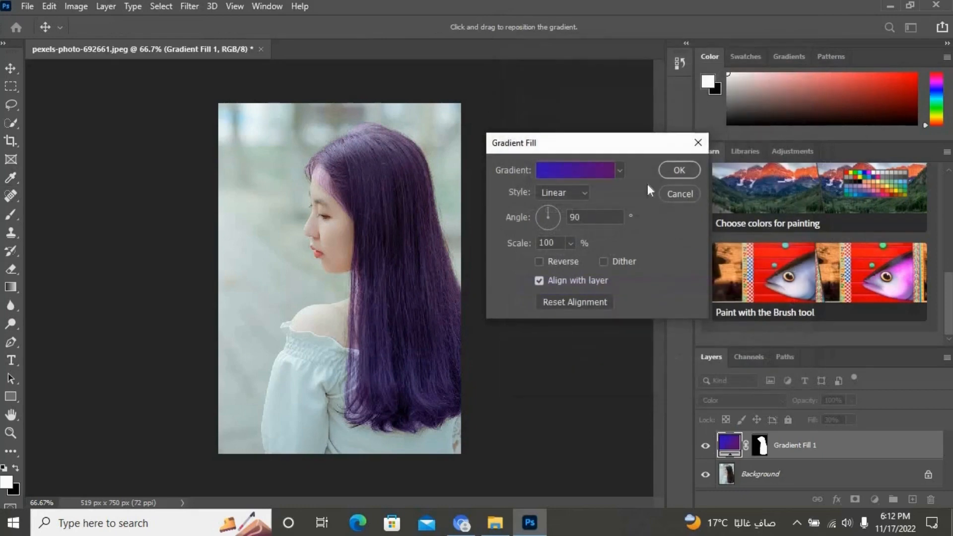
left_click(686, 169)
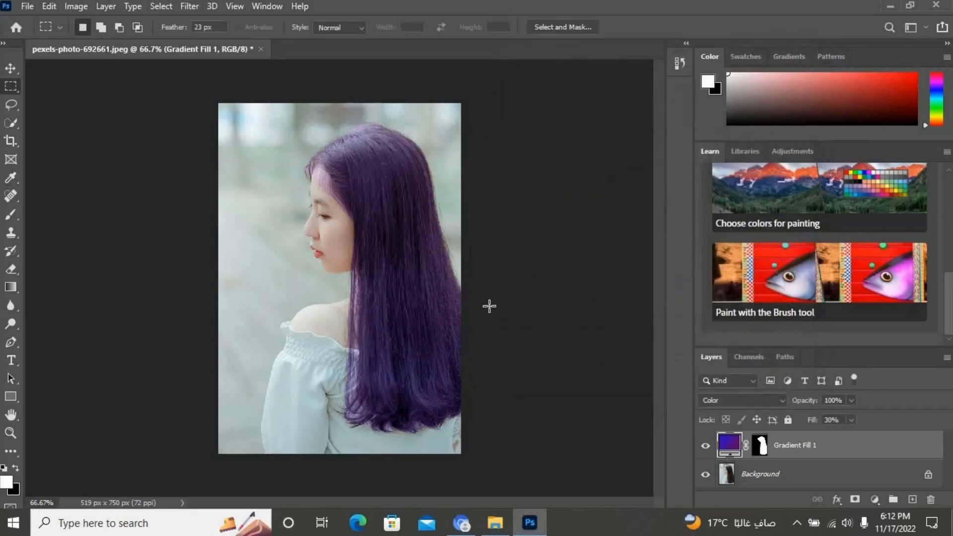
Examine the purple hair up close, and compare the whole photo with and without the blue-violet-to-purple gradient fill layer
left_click(438, 292, "ctrl")
left_click(440, 291, "ctrl")
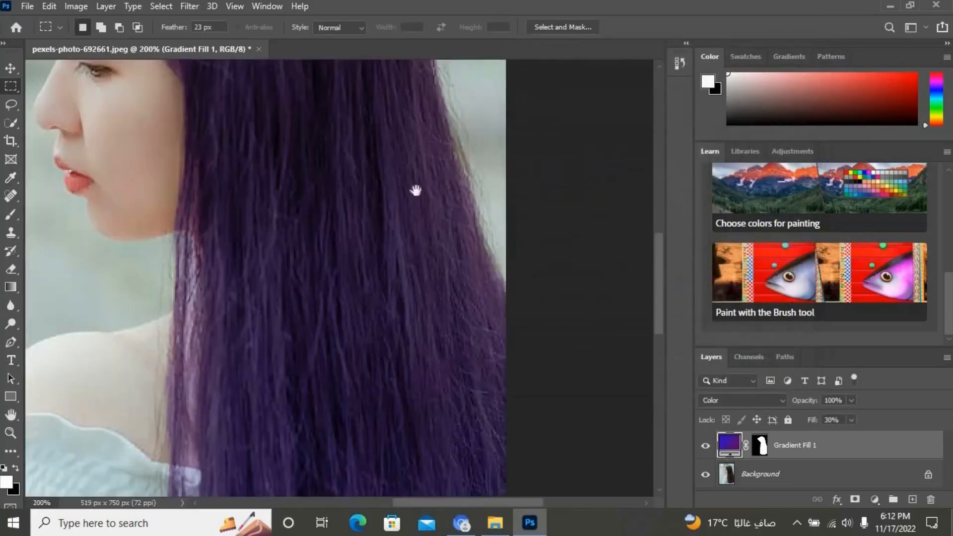
left_click_drag(408, 350, 409, 494)
left_click_drag(367, 191, 412, 139)
left_click(412, 151, "alt")
left_click(412, 151, "alt")
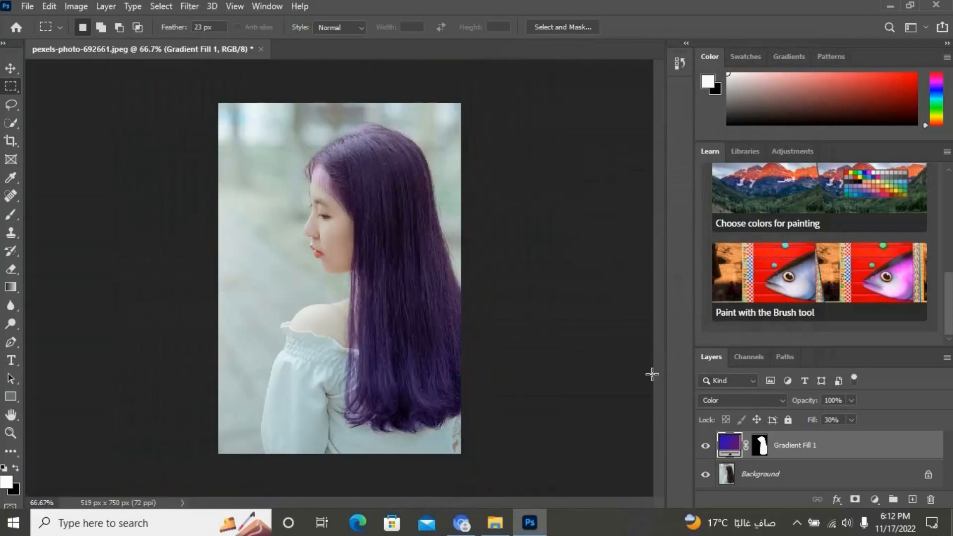
left_click(705, 446)
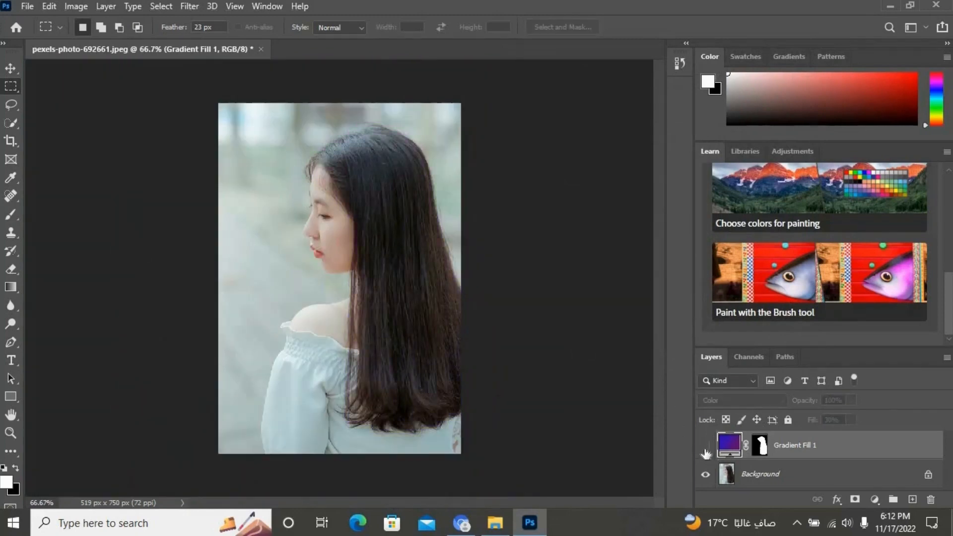
left_click(705, 446)
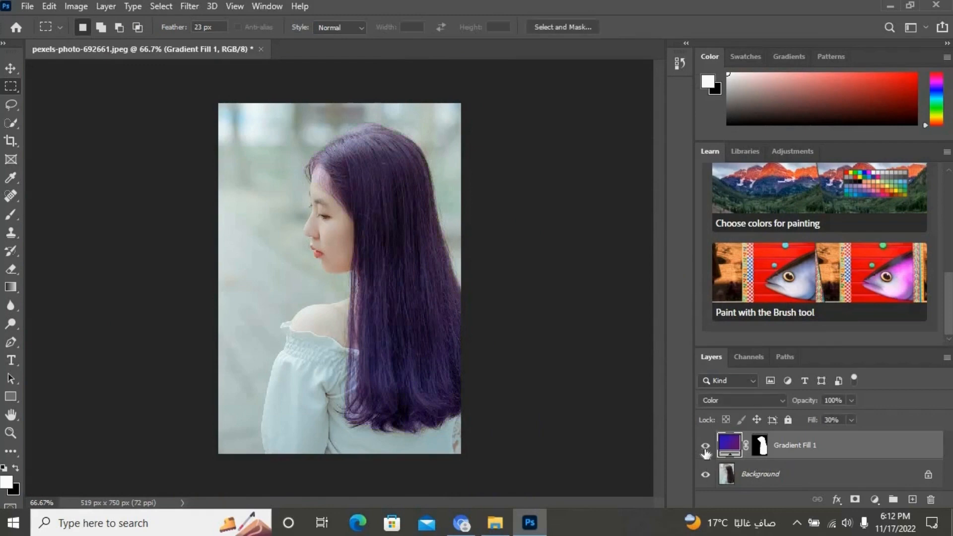